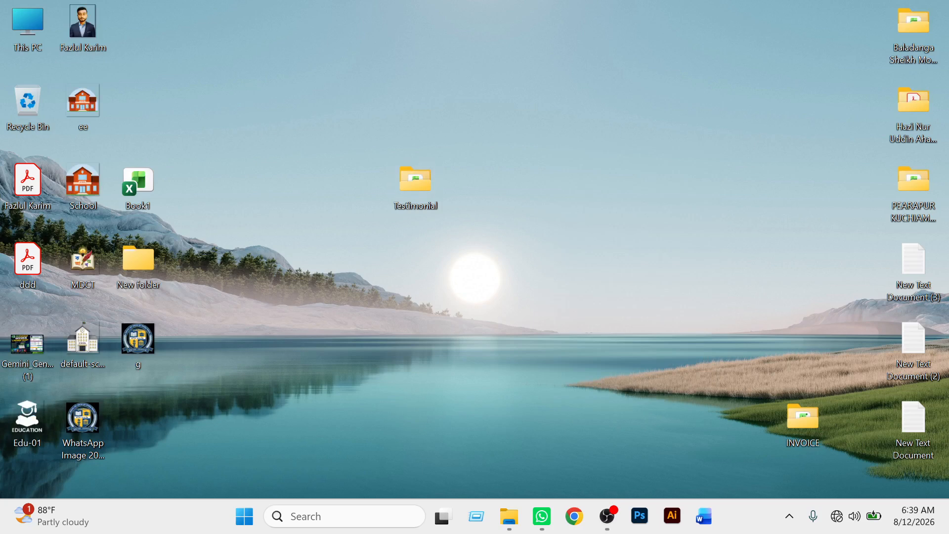
{"action": "right_click", "coordinate": [567, 160]}
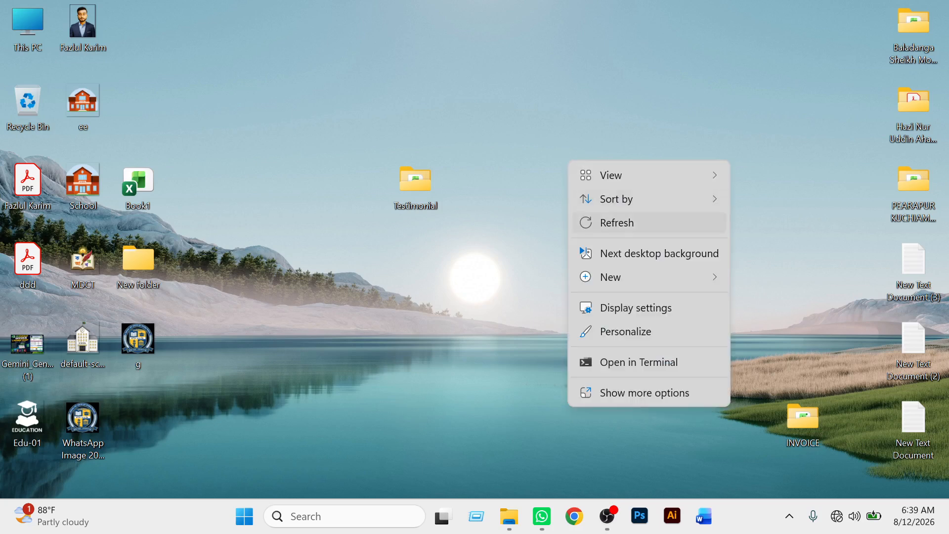
{"action": "left_click", "coordinate": [616, 222]}
{"action": "right_click", "coordinate": [579, 171]}
{"action": "left_click", "coordinate": [626, 232]}
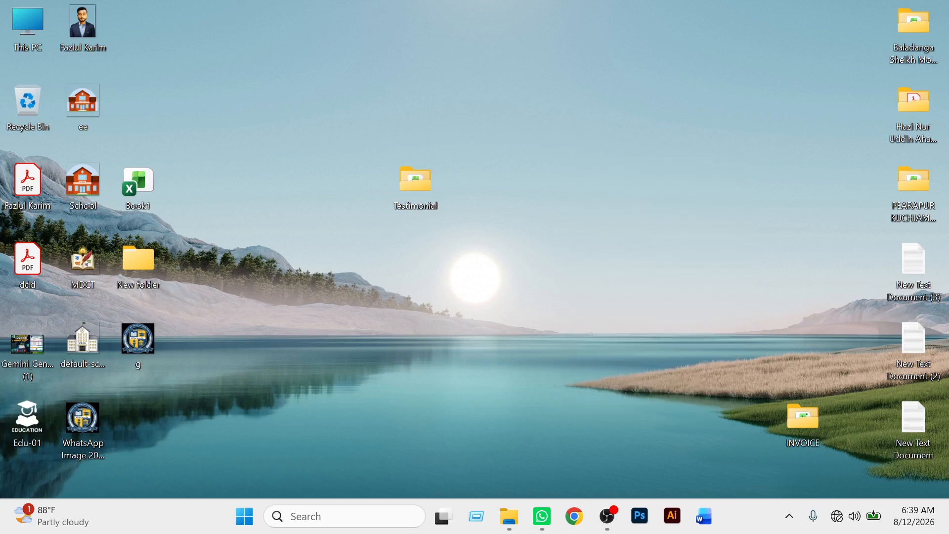
{"action": "right_click", "coordinate": [594, 182]}
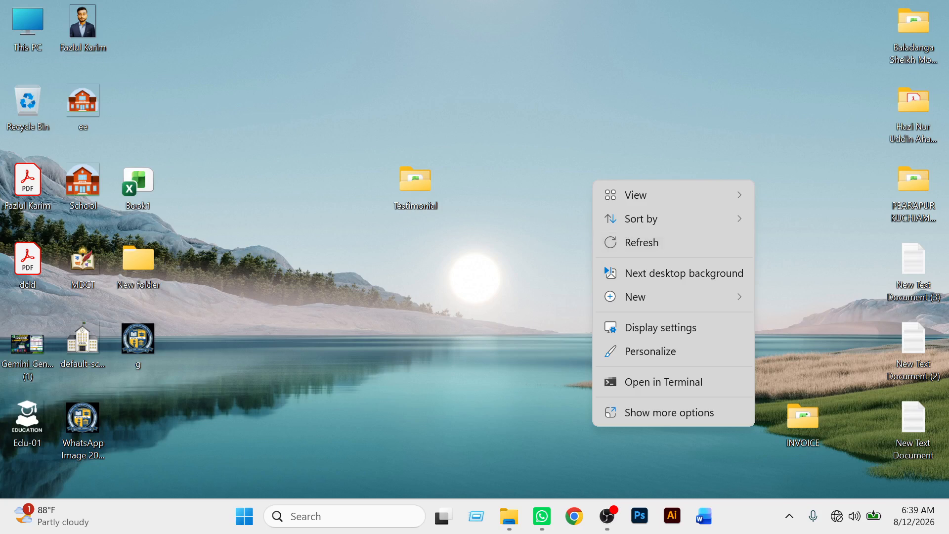
{"action": "left_click", "coordinate": [642, 242]}
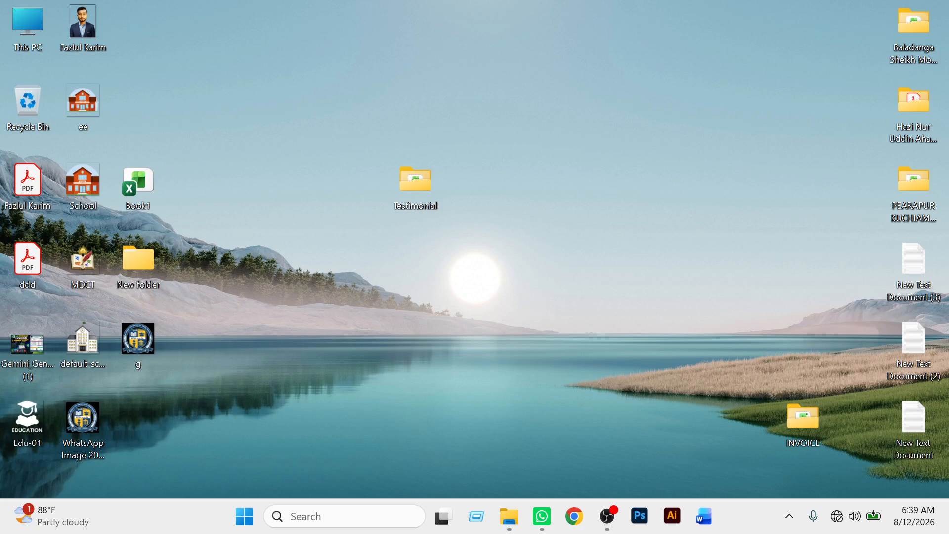
- Move the Testimonial folder to an empty spot near the upper middle of the desktop
{"action": "left_click_drag", "start_coordinate": [415, 180], "coordinate": [525, 101]}
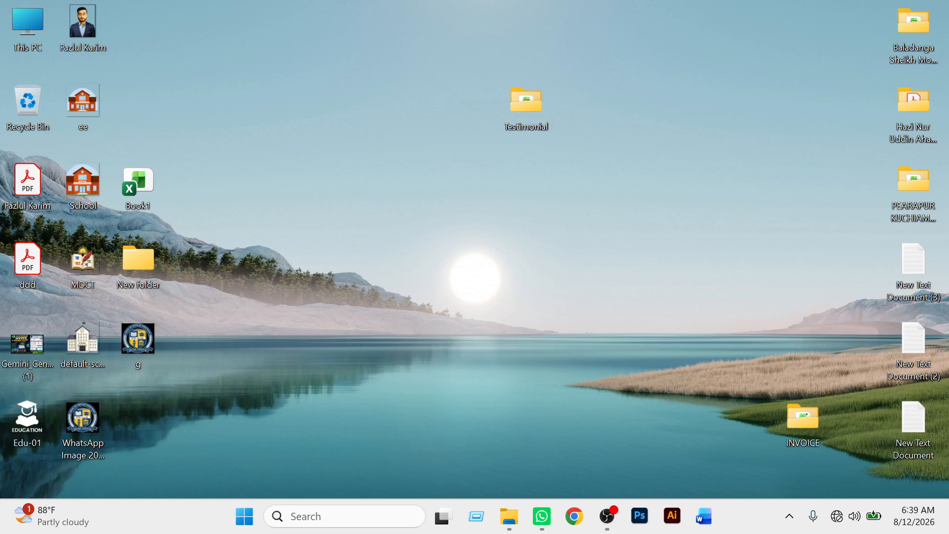
{"action": "mouse_move", "coordinate": [525, 101]}
{"action": "left_mouse_down"}
{"action": "mouse_move", "coordinate": [445, 80]}
{"action": "mouse_move", "coordinate": [513, 103]}
{"action": "left_mouse_up"}
{"action": "right_click", "coordinate": [613, 193]}
{"action": "left_click", "coordinate": [661, 255]}
{"action": "right_click", "coordinate": [664, 172]}
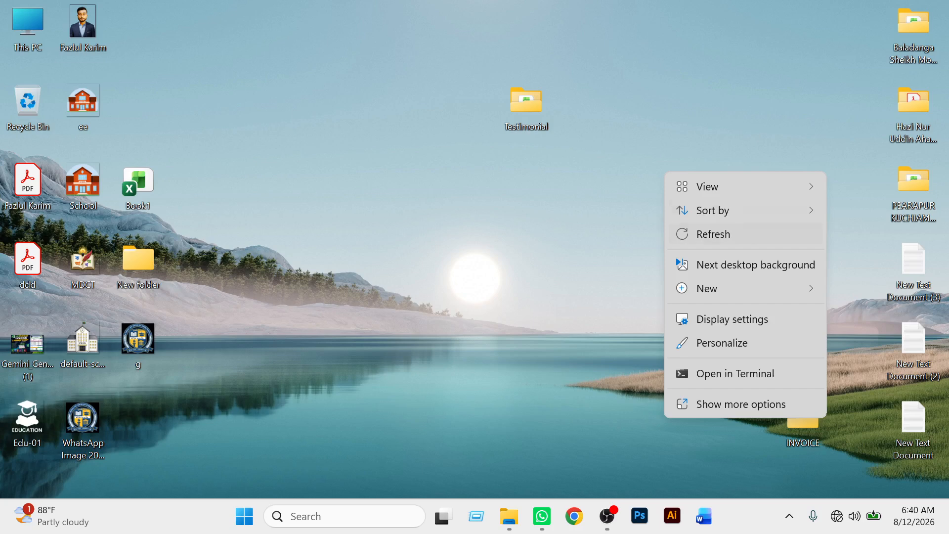
{"action": "left_click", "coordinate": [712, 234]}
{"action": "right_click", "coordinate": [645, 158]}
{"action": "left_click", "coordinate": [681, 221]}
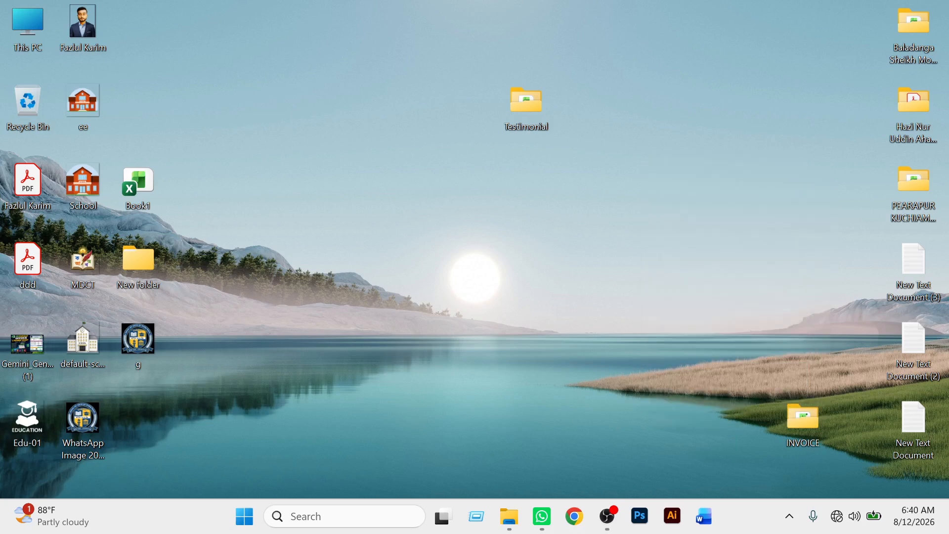
{"action": "right_click", "coordinate": [639, 142]}
{"action": "left_click", "coordinate": [678, 202]}
{"action": "right_click", "coordinate": [615, 141]}
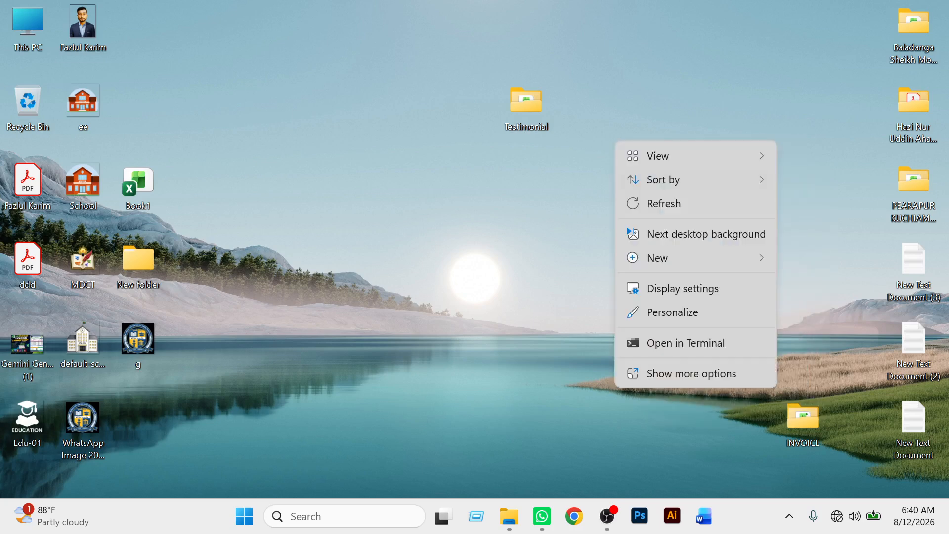
{"action": "left_click", "coordinate": [657, 203]}
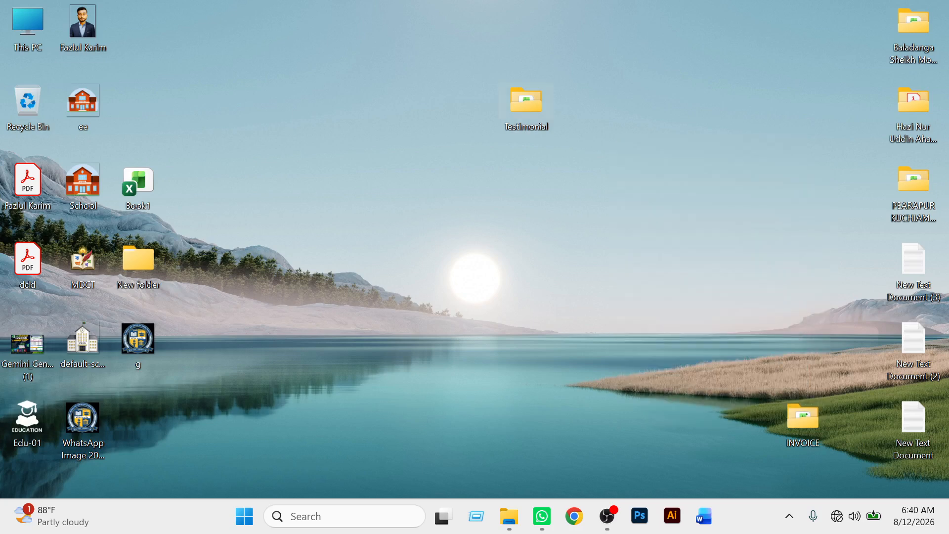
- Open the Testimonial folder from the desktop and display its files as large icons
{"action": "double_click", "coordinate": [526, 104]}
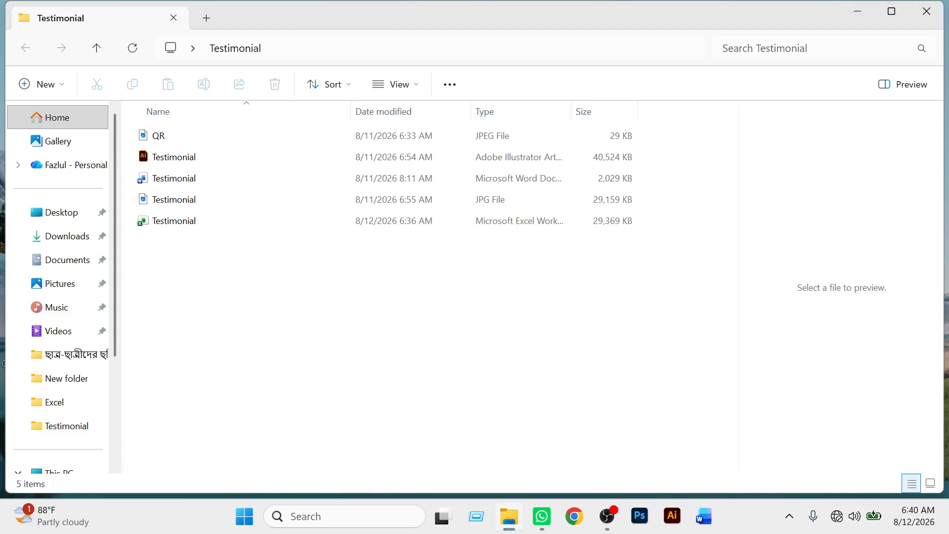
{"action": "key", "text": "alt+F4"}
{"action": "double_click", "coordinate": [525, 105]}
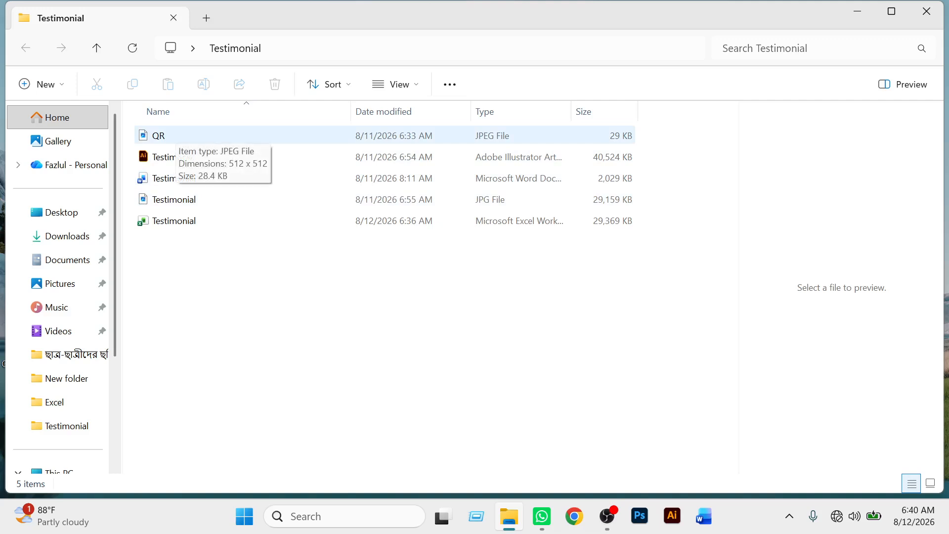
{"action": "left_click", "coordinate": [394, 84]}
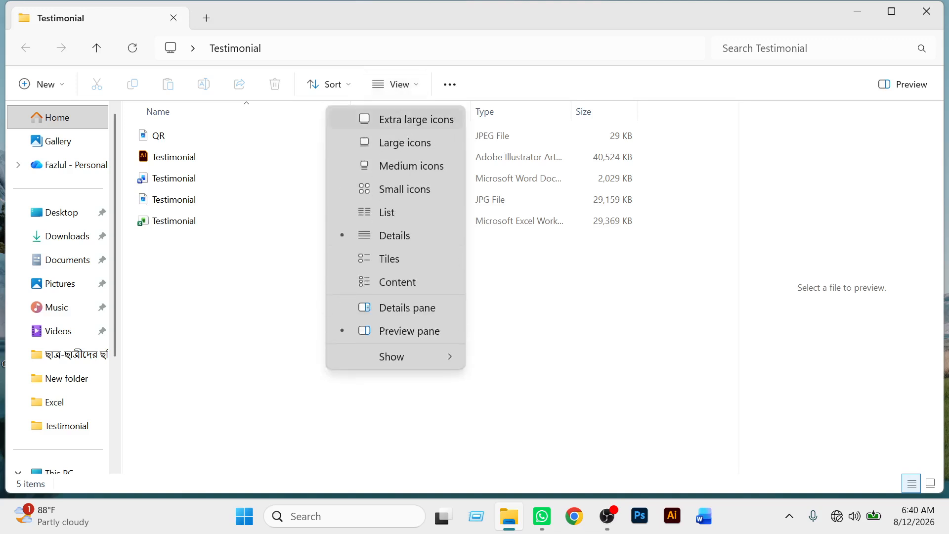
{"action": "left_click", "coordinate": [405, 143]}
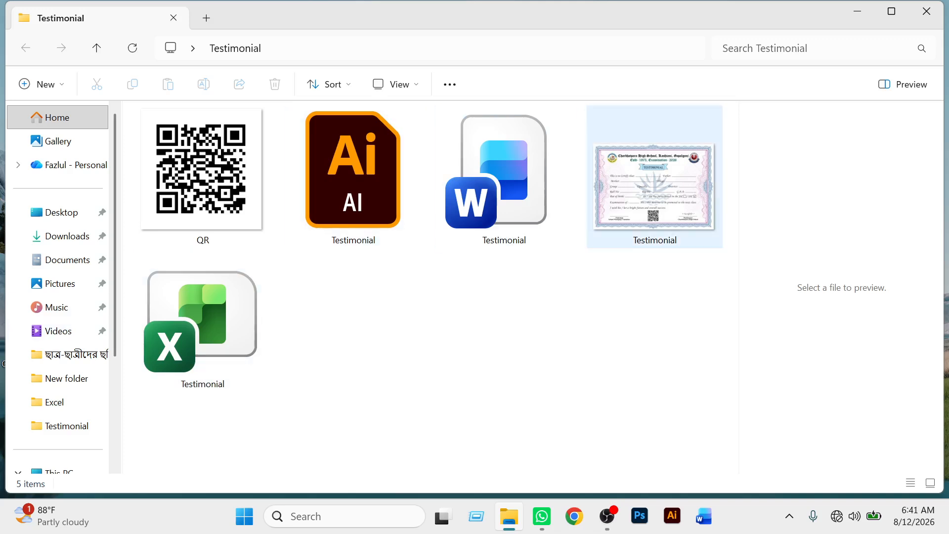
- View the blank certificate image Testimonial.jpg at full preview and close the viewer again
{"action": "left_click", "coordinate": [642, 199]}
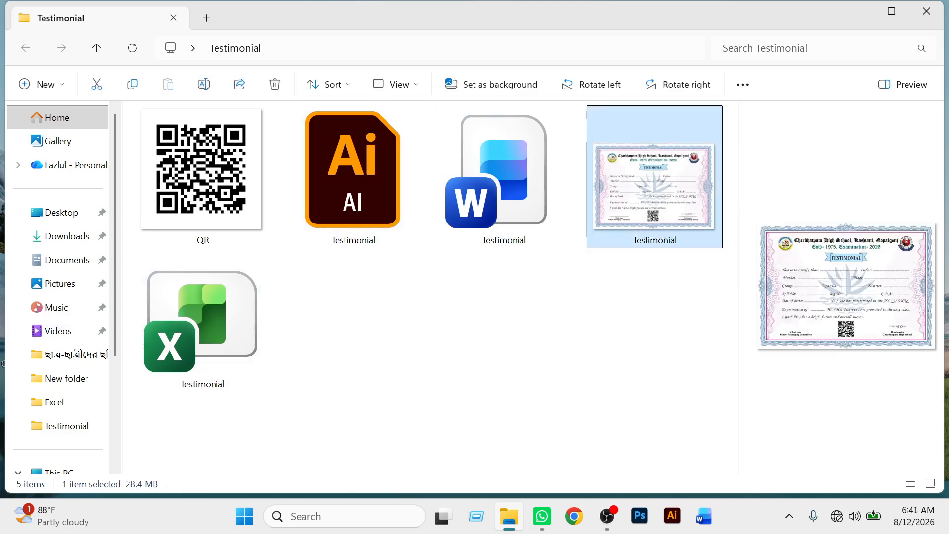
{"action": "key", "text": "Return"}
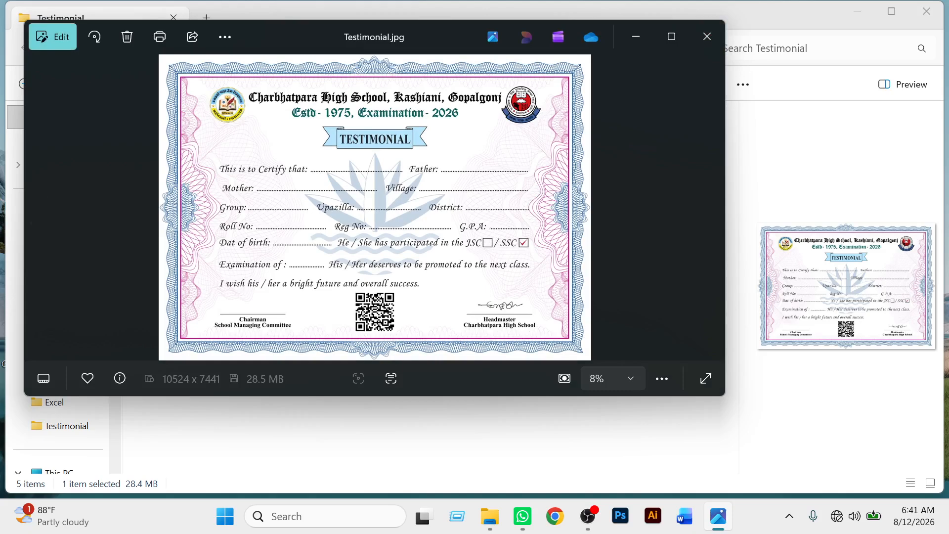
{"action": "left_click", "coordinate": [706, 36]}
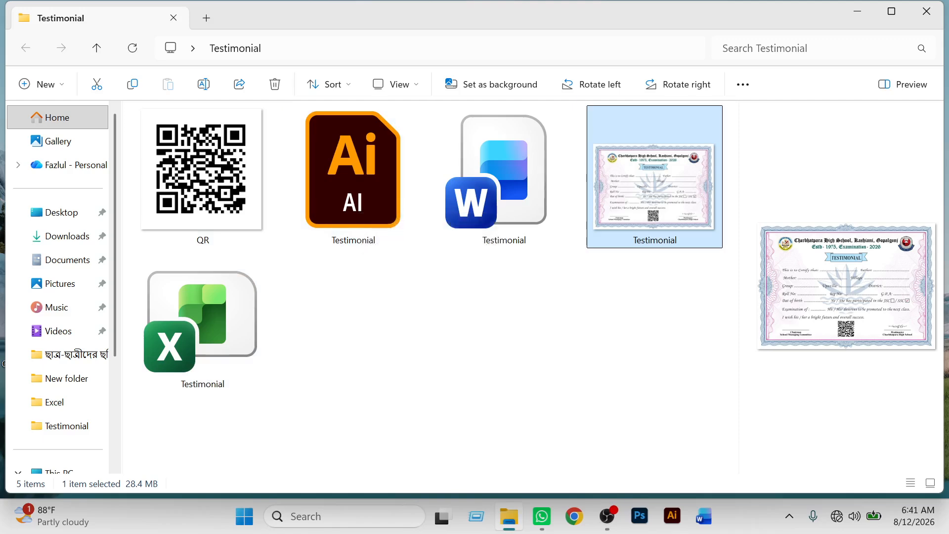
{"action": "key", "text": "Return"}
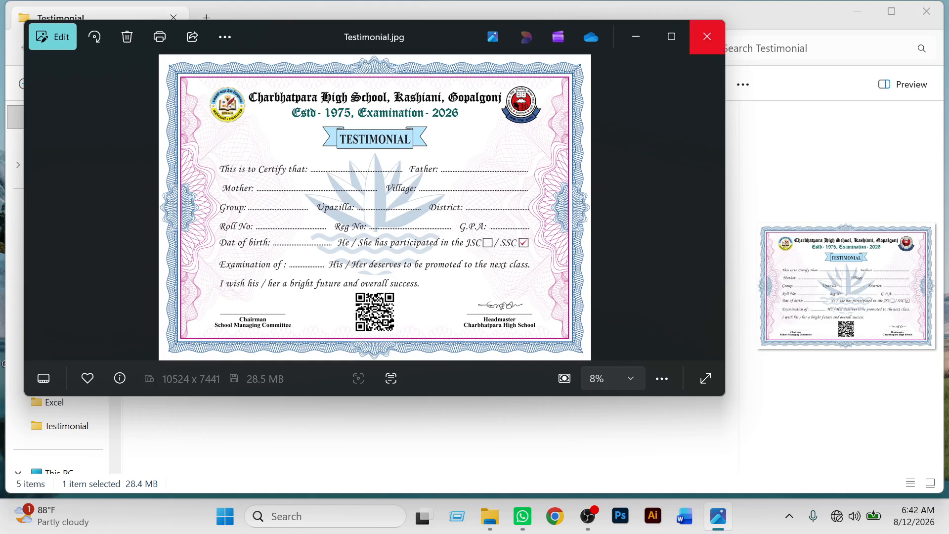
{"action": "left_click", "coordinate": [706, 37]}
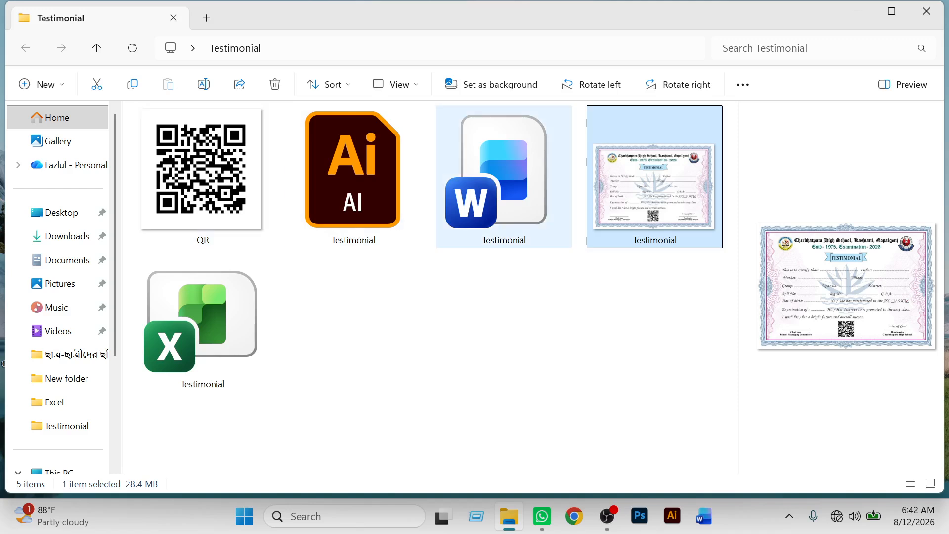
- Open the Testimonial Excel workbook from the folder and minimize the folder window
{"action": "left_click_drag", "start_coordinate": [202, 316], "coordinate": [388, 324]}
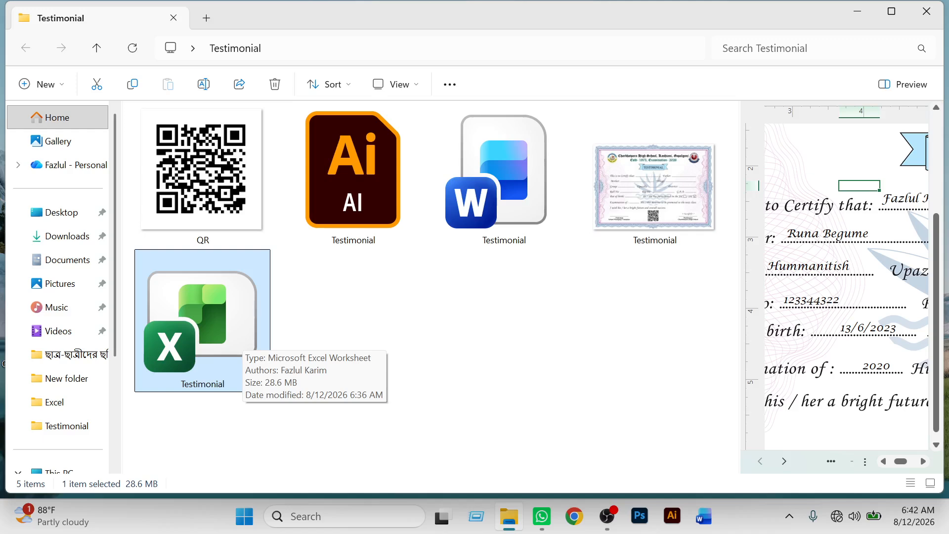
{"action": "key", "text": "Return"}
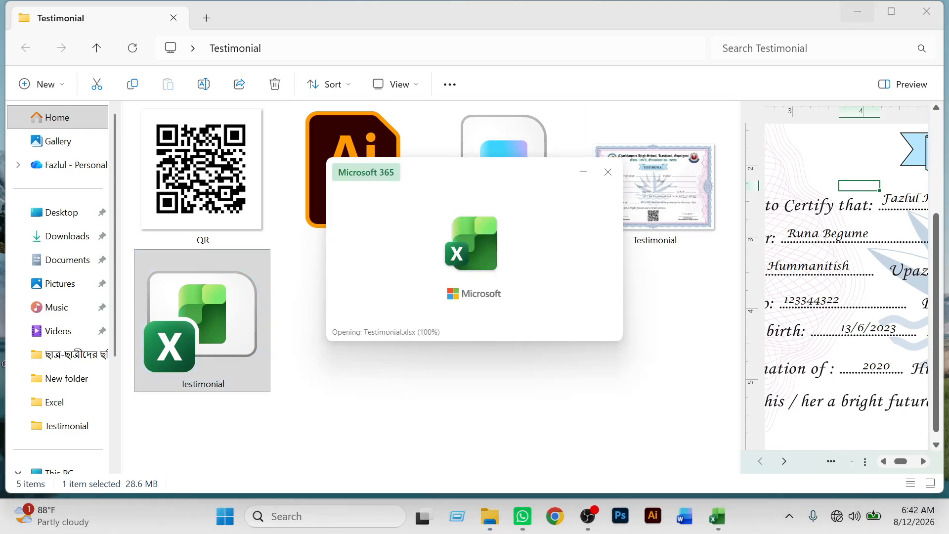
{"action": "left_click", "coordinate": [857, 12]}
{"action": "right_click", "coordinate": [718, 70]}
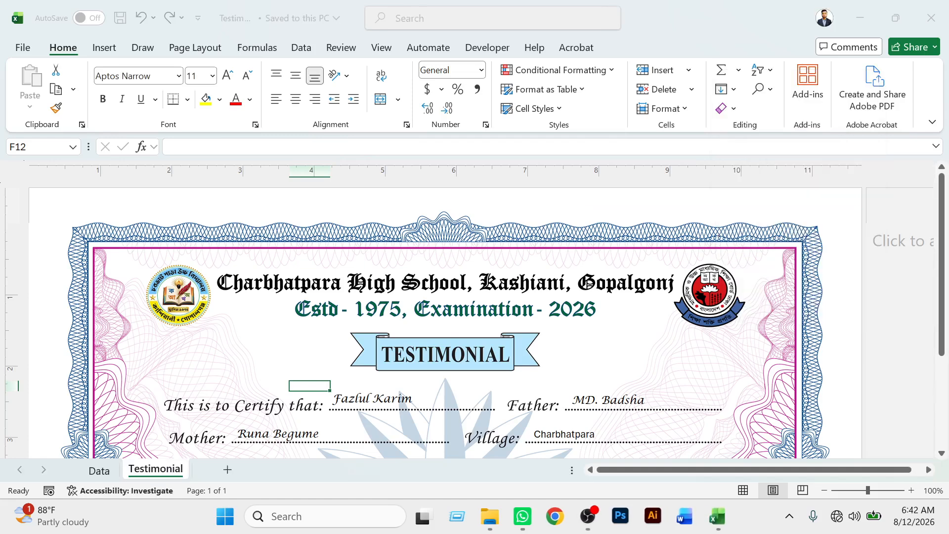
- Show the Data sheet of the workbook and widen its horizontal scroll bar area
{"action": "left_click", "coordinate": [99, 470]}
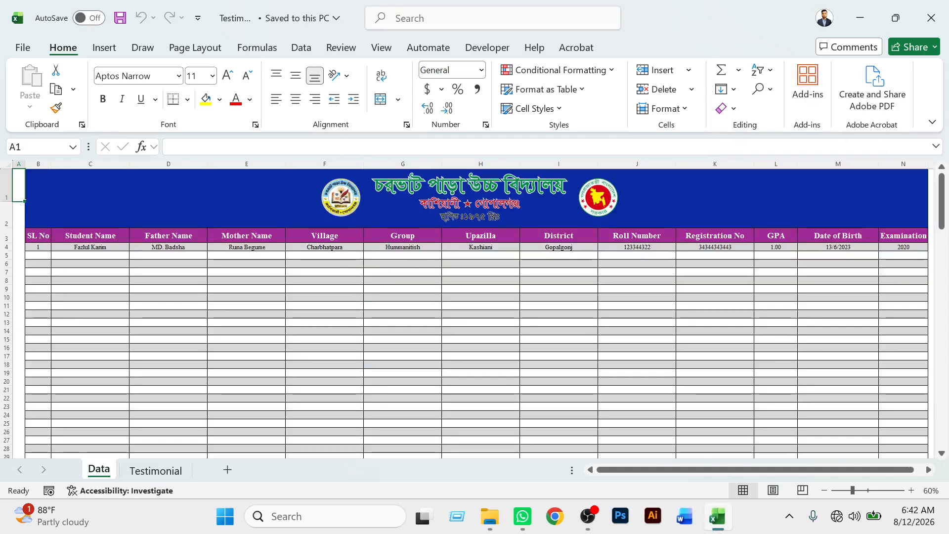
{"action": "left_click", "coordinate": [246, 398]}
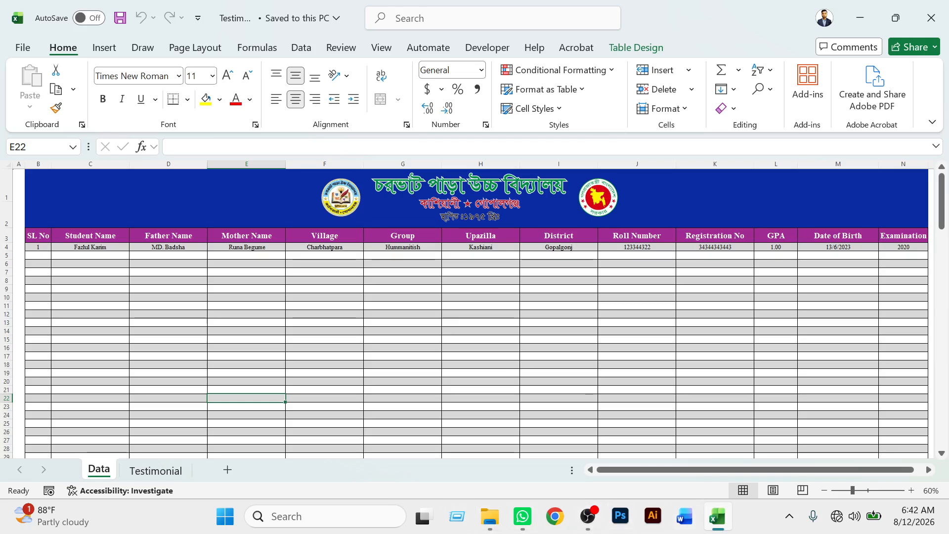
{"action": "left_click_drag", "start_coordinate": [572, 470], "coordinate": [175, 470]}
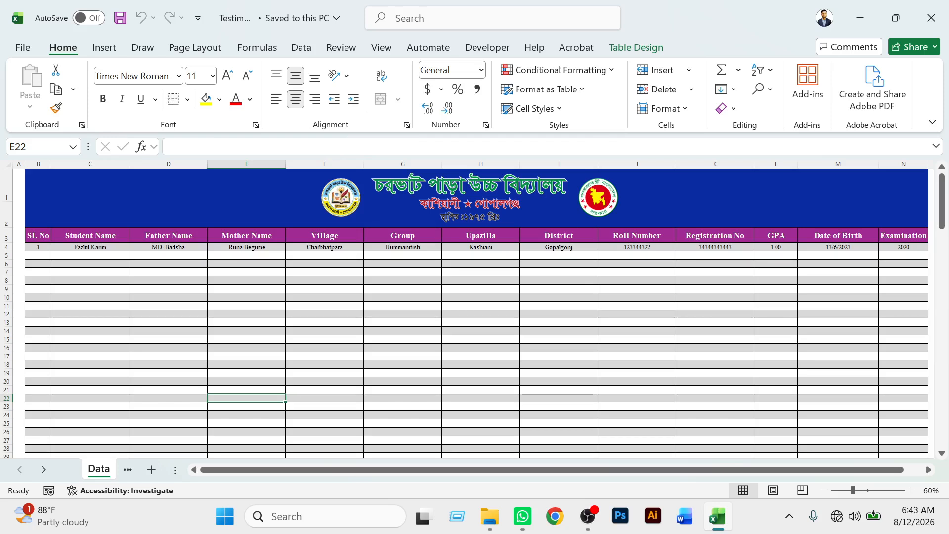
- Replace the first student's Group entry in cell G4 with Humm
{"action": "left_click", "coordinate": [403, 247]}
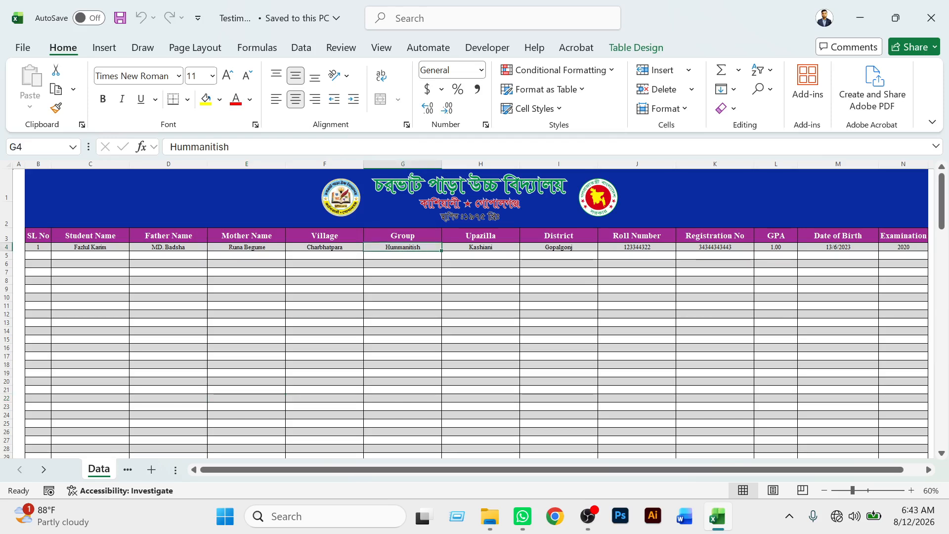
{"action": "type", "text": "m"}
{"action": "key", "text": "BackSpace"}
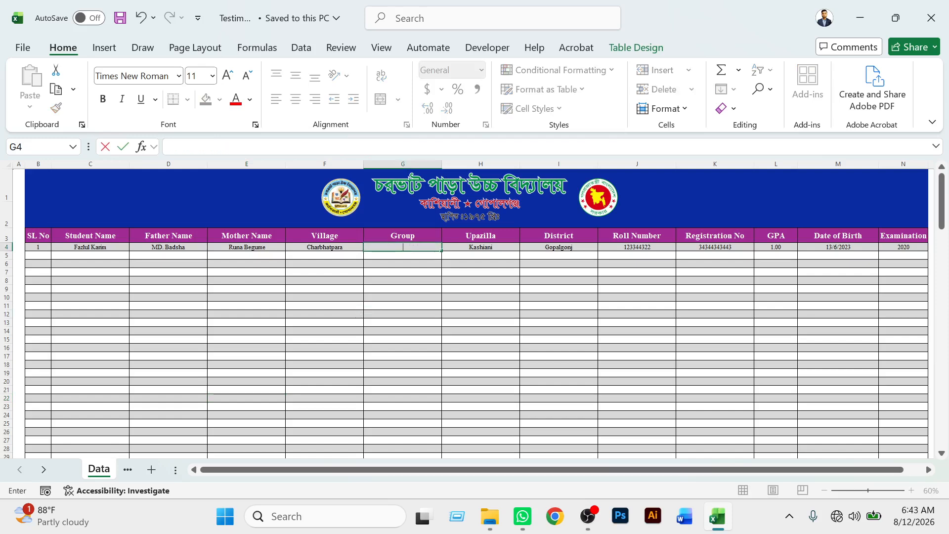
{"action": "type", "text": "hmm"}
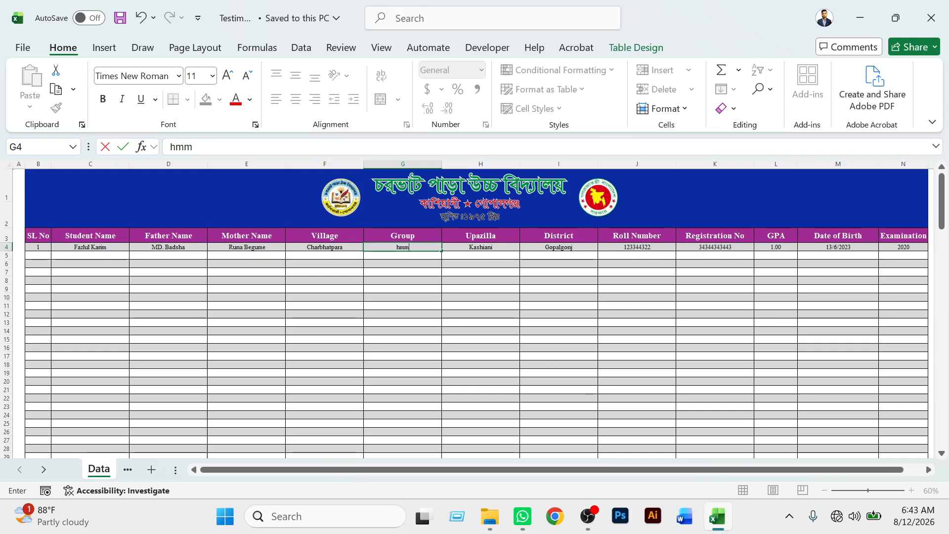
{"action": "double_click", "coordinate": [397, 247]}
{"action": "left_click", "coordinate": [396, 246]}
{"action": "key", "text": "Delete"}
{"action": "key", "text": "Delete"}
{"action": "key", "text": "Delete"}
{"action": "type", "text": "Humm"}
{"action": "left_click", "coordinate": [402, 339]}
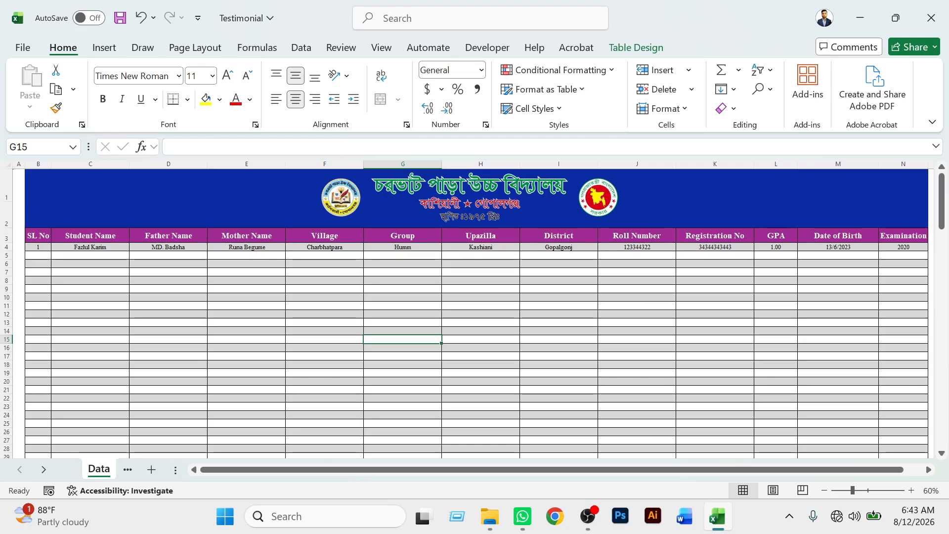
- Enter a second student's name in the Student Name column, cell C5, and reselect that cell
{"action": "mouse_move", "coordinate": [608, 469]}
{"action": "left_mouse_down"}
{"action": "mouse_move", "coordinate": [626, 470]}
{"action": "mouse_move", "coordinate": [608, 469]}
{"action": "left_mouse_up"}
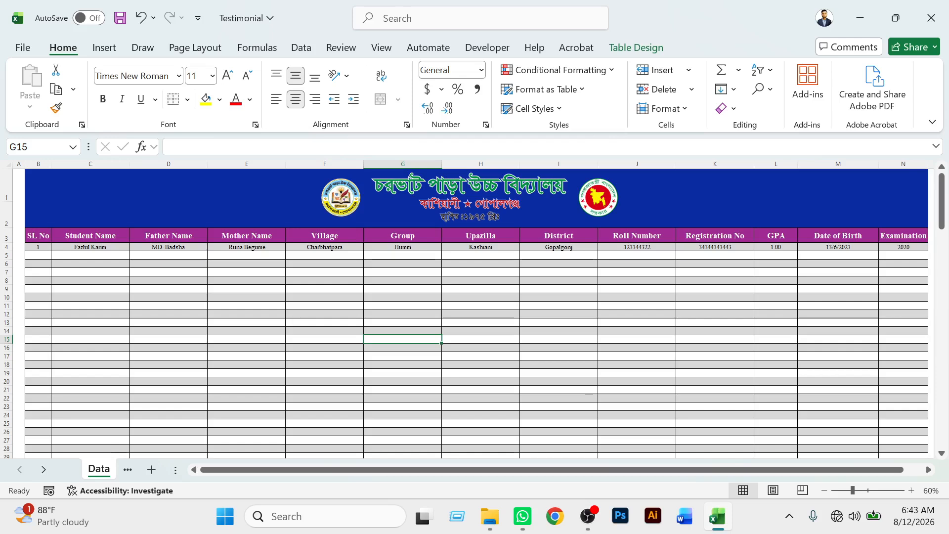
{"action": "left_click_drag", "start_coordinate": [758, 469], "coordinate": [776, 469]}
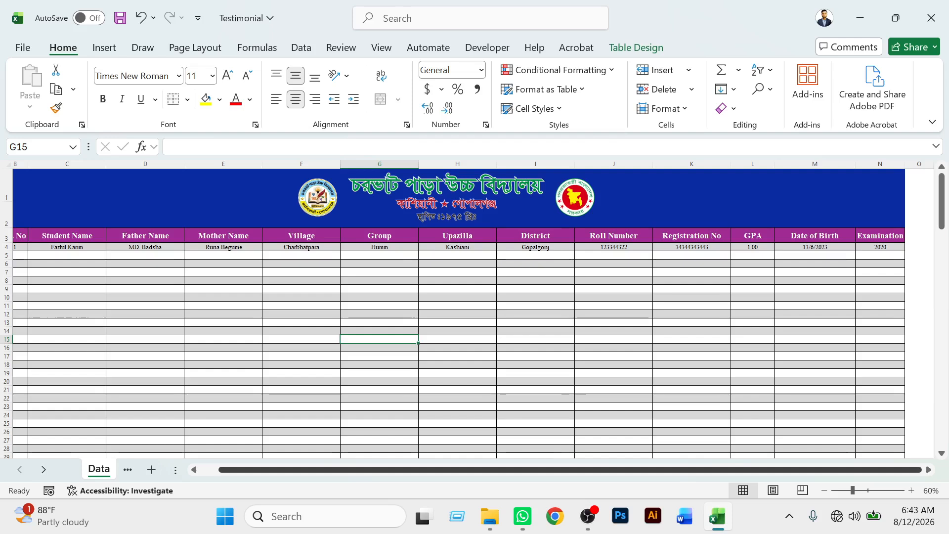
{"action": "left_click_drag", "start_coordinate": [551, 469], "coordinate": [532, 469]}
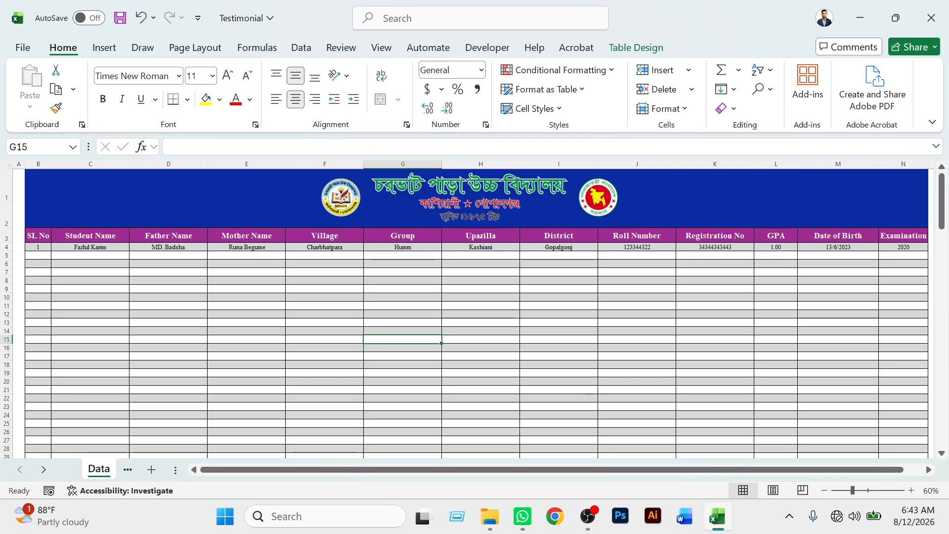
{"action": "left_click", "coordinate": [90, 255]}
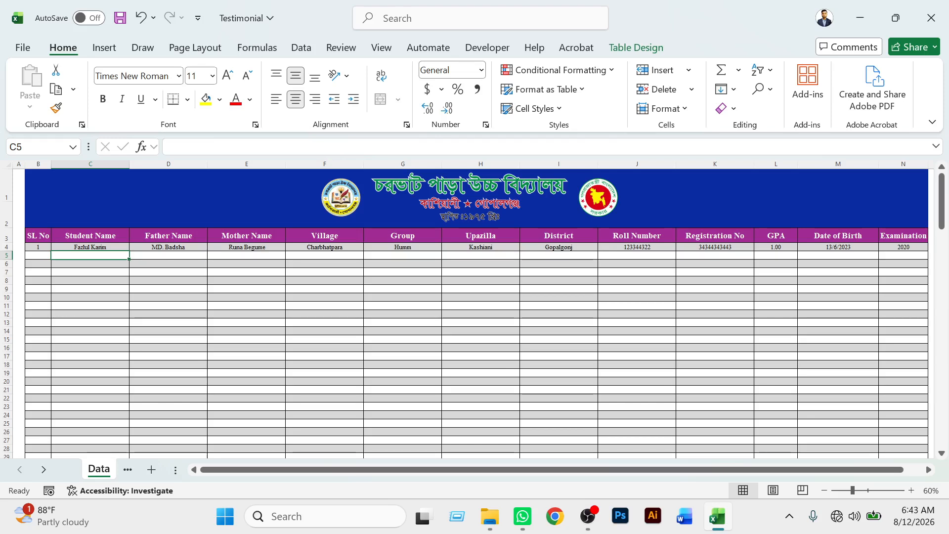
{"action": "type", "text": "Karim"}
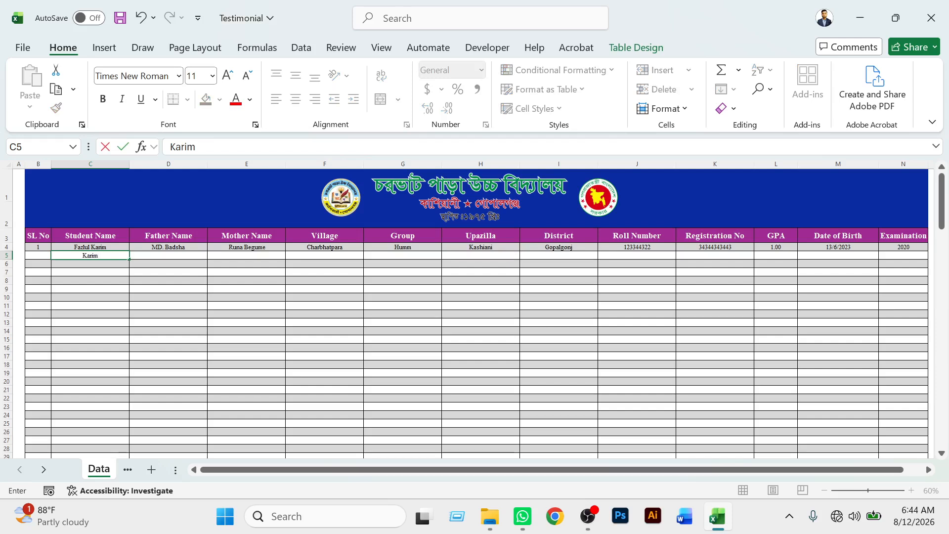
{"action": "key", "text": "Return"}
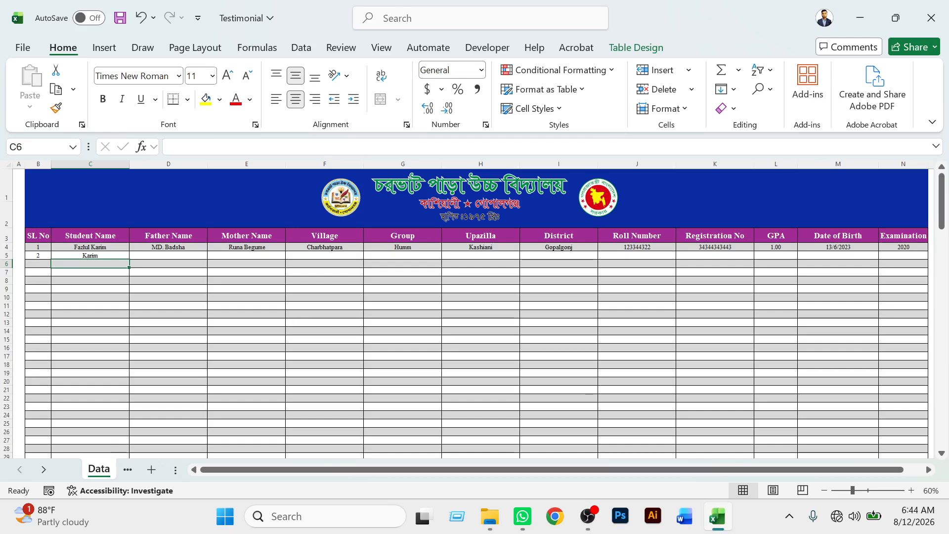
{"action": "left_click", "coordinate": [90, 255]}
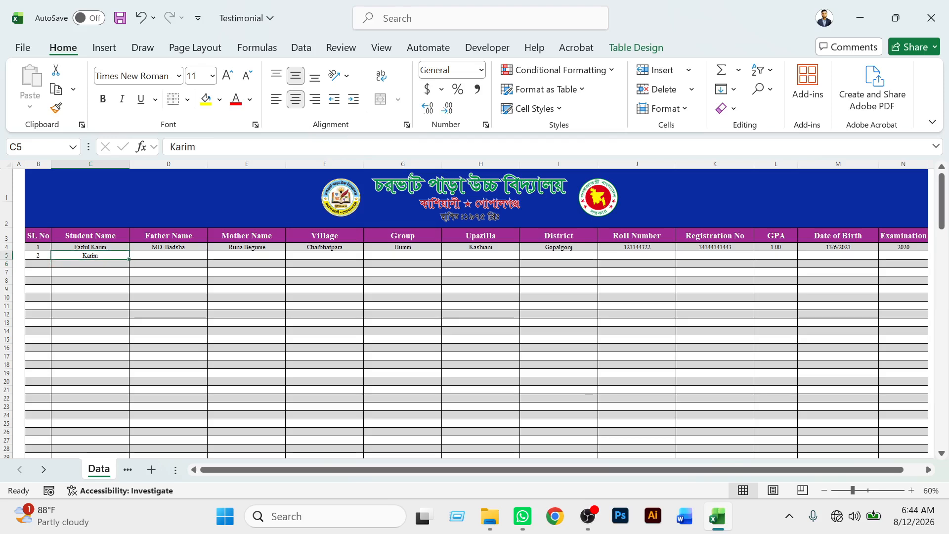
- Clear the second student's name from cell C5 on the Data sheet and switch to the Testimonial sheet
{"action": "key", "text": "Delete"}
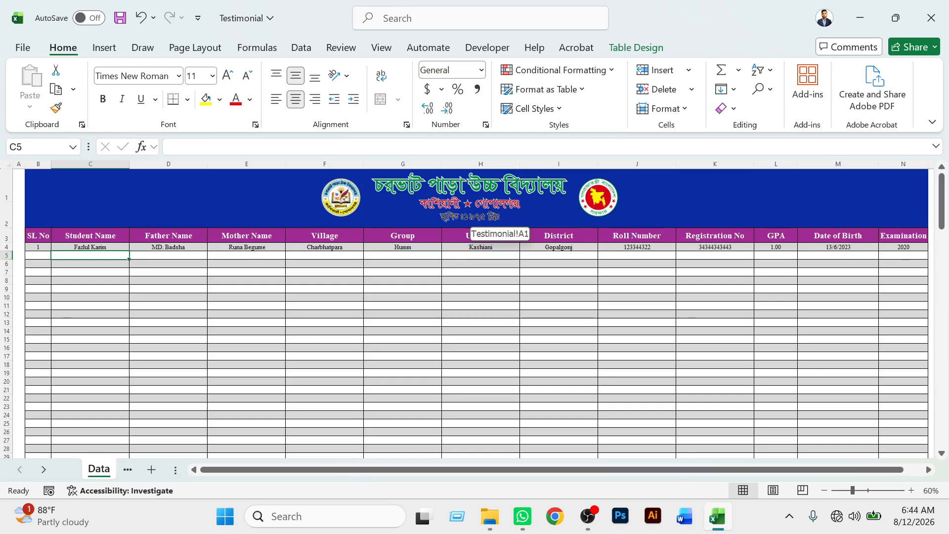
{"action": "left_click", "coordinate": [477, 235]}
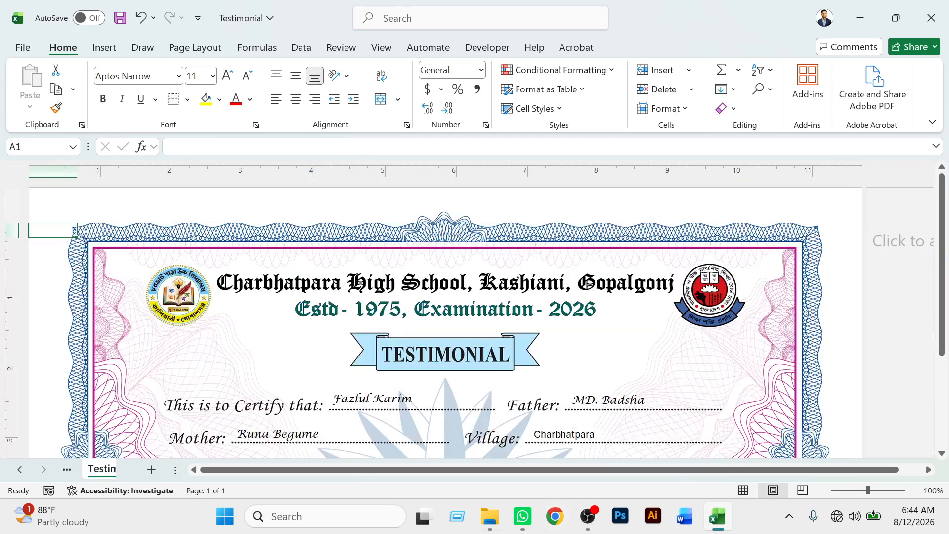
- Look over the filled-in certificate and reduce its zoom to 80%
{"action": "scroll", "coordinate": [445, 320], "scroll_direction": "down", "scroll_amount": 5}
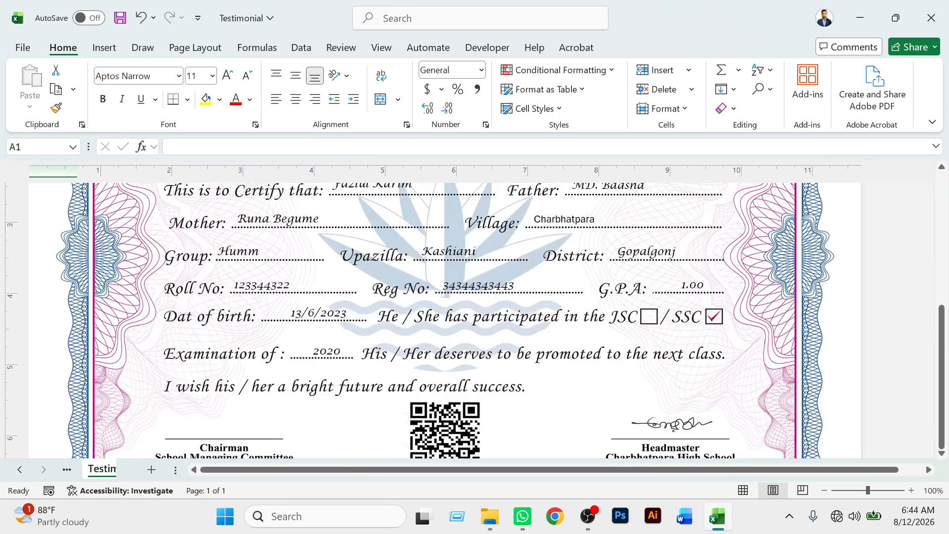
{"action": "scroll", "coordinate": [444, 320], "scroll_direction": "up", "scroll_amount": 1}
{"action": "left_click", "coordinate": [824, 490]}
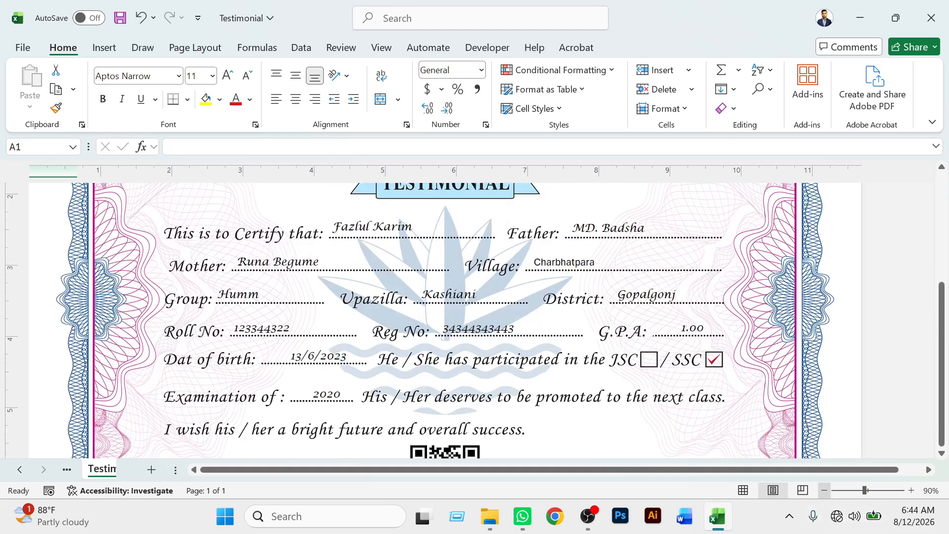
{"action": "left_click", "coordinate": [824, 490]}
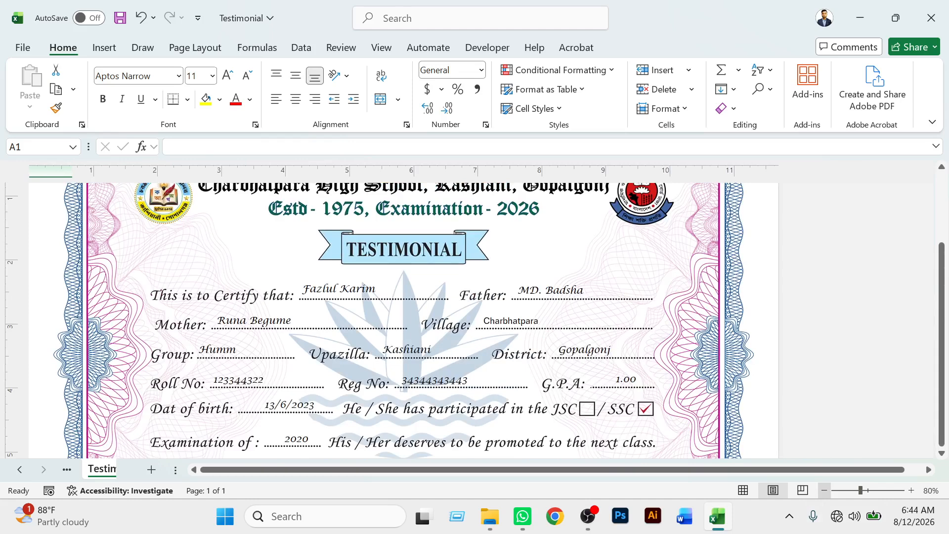
{"action": "scroll", "coordinate": [346, 320], "scroll_direction": "up", "scroll_amount": 1}
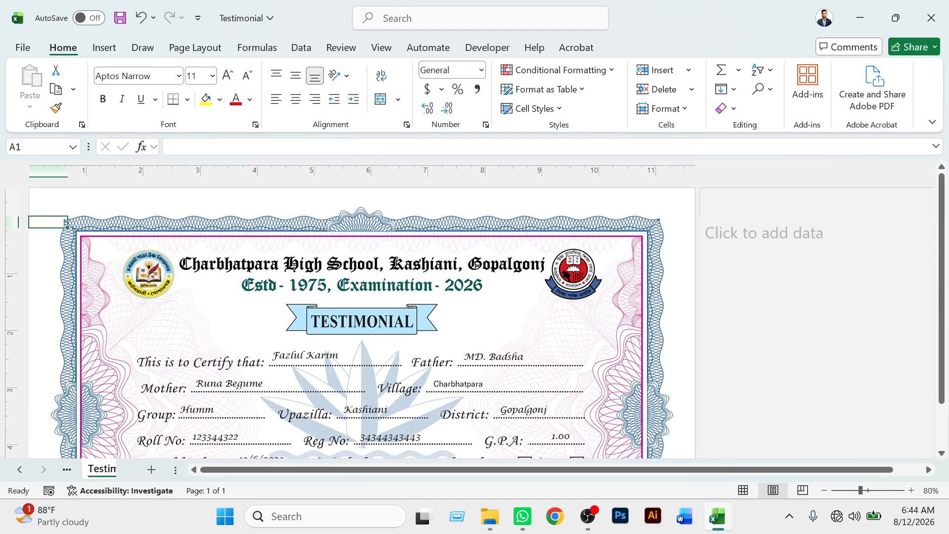
- Locate the serial-number selector cell O9 beside the TESTIMONIAL banner and compare it with the surrounding empty cells
{"action": "left_click", "coordinate": [911, 324]}
{"action": "left_click", "coordinate": [735, 331]}
{"action": "left_click_drag", "start_coordinate": [609, 335], "coordinate": [608, 324]}
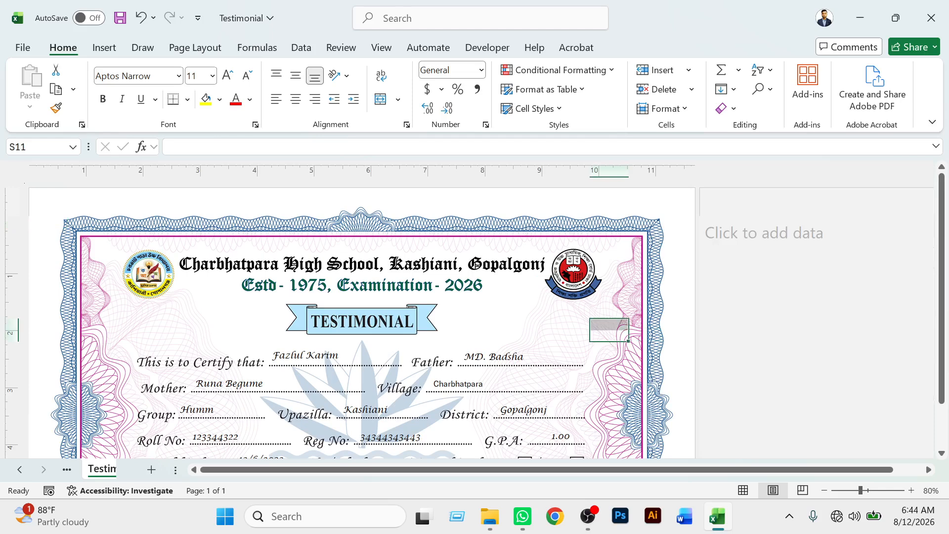
{"action": "left_click", "coordinate": [447, 324]}
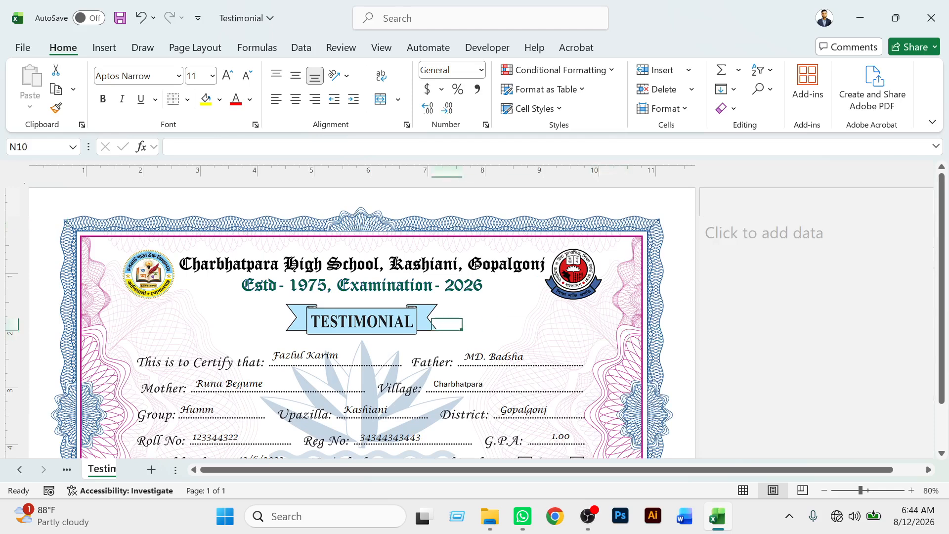
{"action": "left_click", "coordinate": [496, 320]}
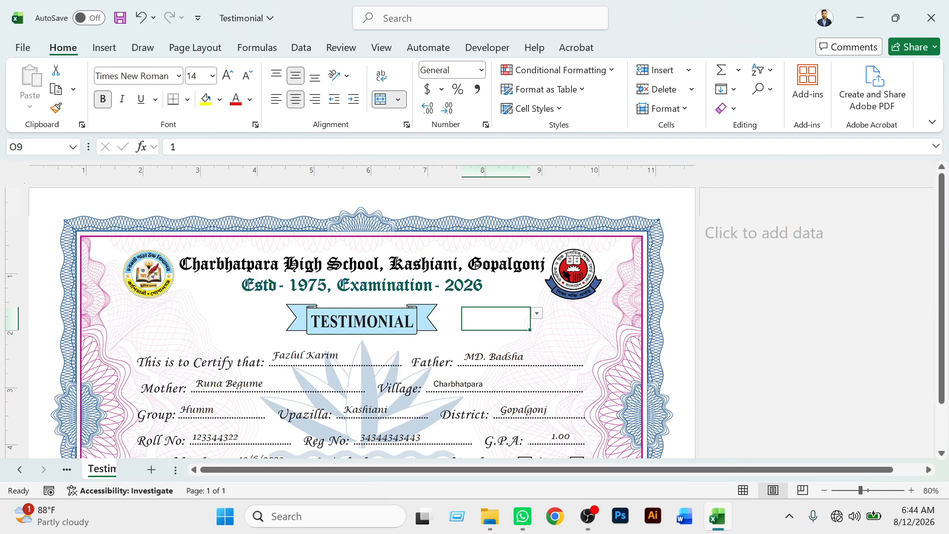
{"action": "left_click", "coordinate": [609, 370]}
{"action": "left_click", "coordinate": [496, 319]}
{"action": "left_click", "coordinate": [559, 345]}
{"action": "left_click", "coordinate": [496, 319]}
{"action": "left_click", "coordinate": [559, 336]}
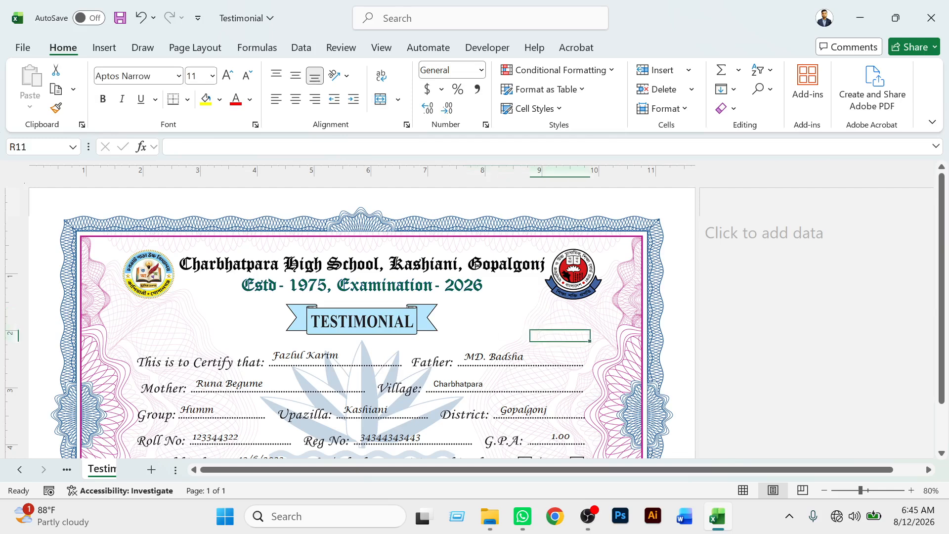
{"action": "left_click", "coordinate": [495, 319]}
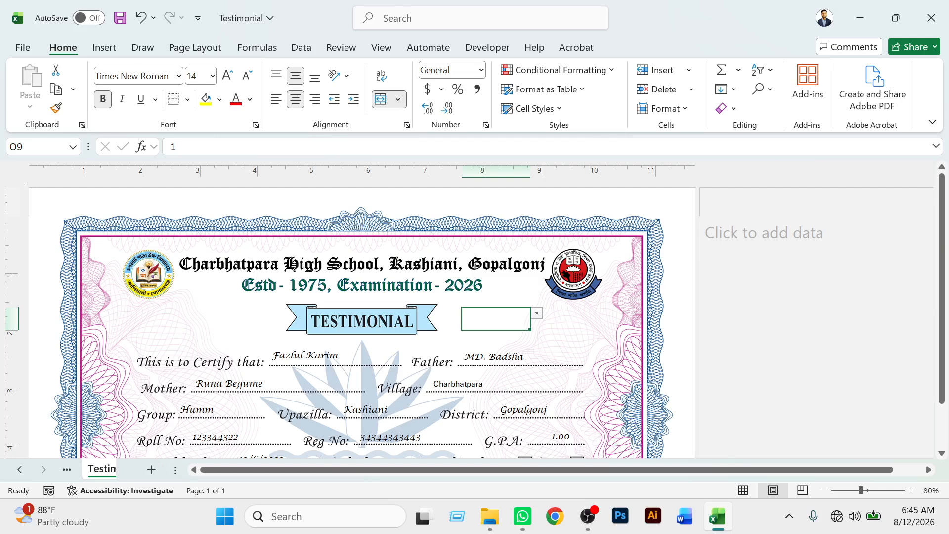
{"action": "scroll", "coordinate": [362, 320], "scroll_direction": "down", "scroll_amount": 1}
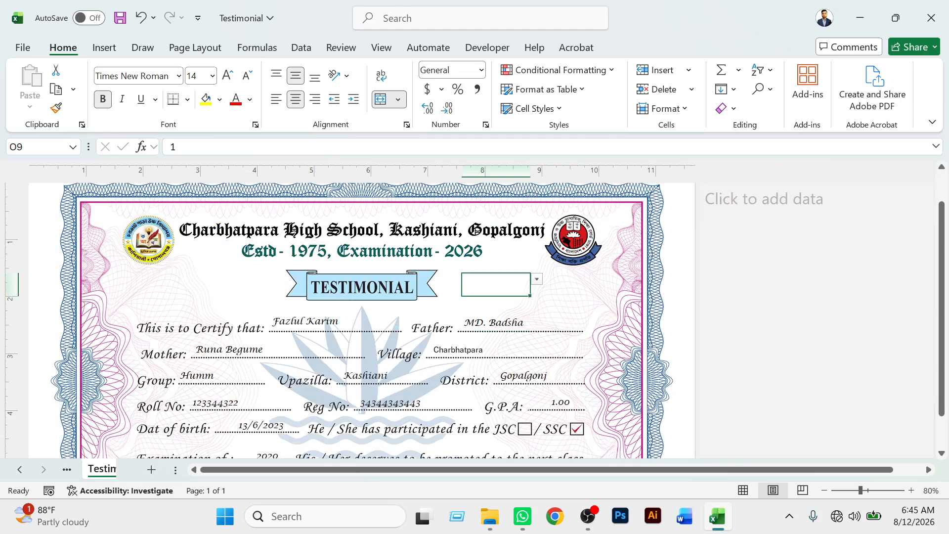
{"action": "left_click", "coordinate": [608, 336]}
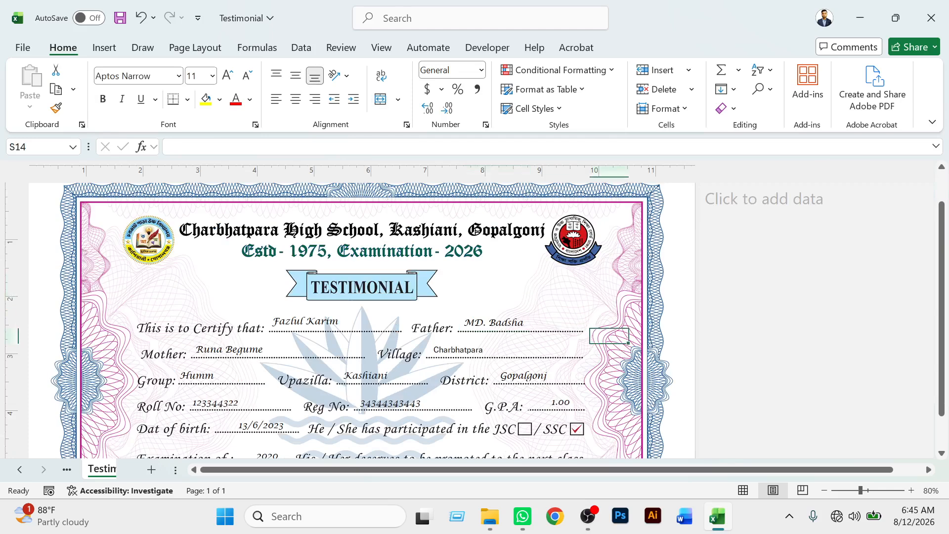
- Choose the blank entry in the serial-number selector cell O9 beside the TESTIMONIAL banner
{"action": "left_click", "coordinate": [496, 284]}
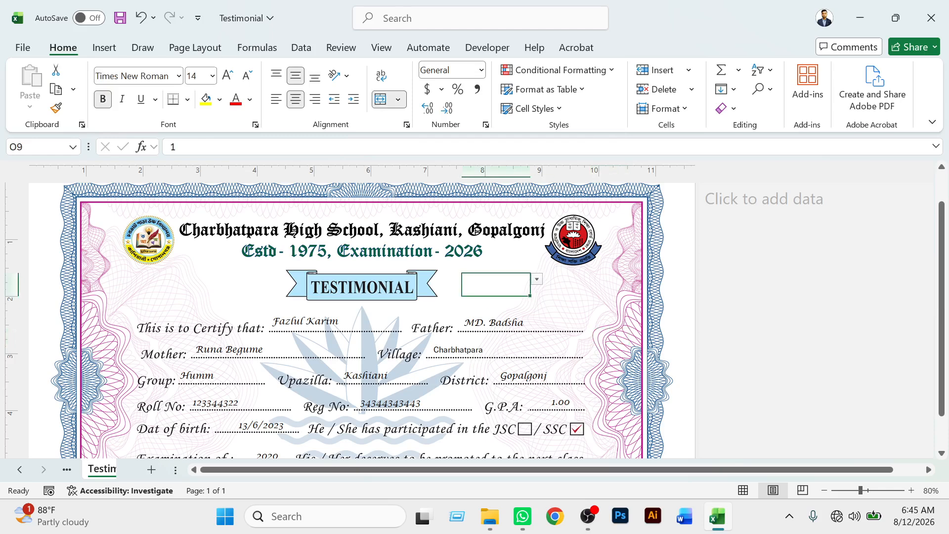
{"action": "left_click", "coordinate": [537, 279]}
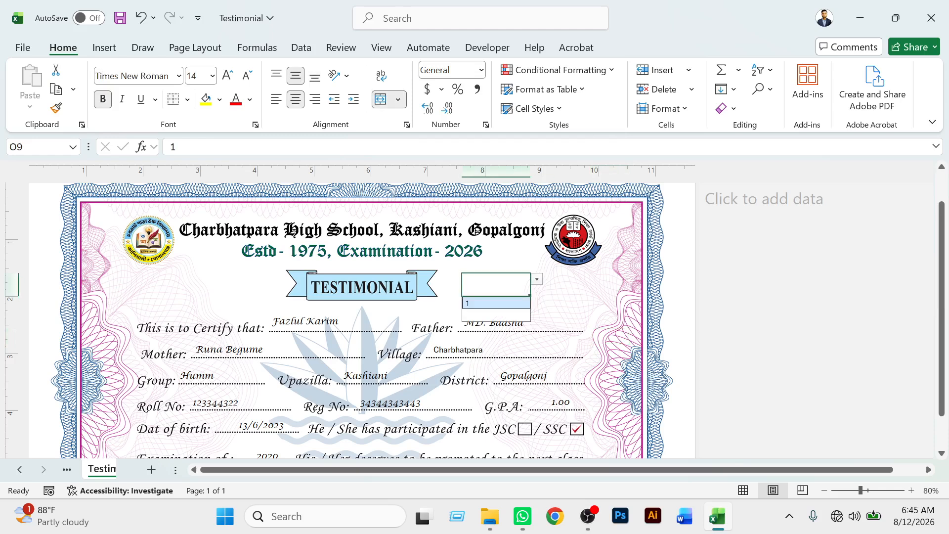
{"action": "key", "text": "Down"}
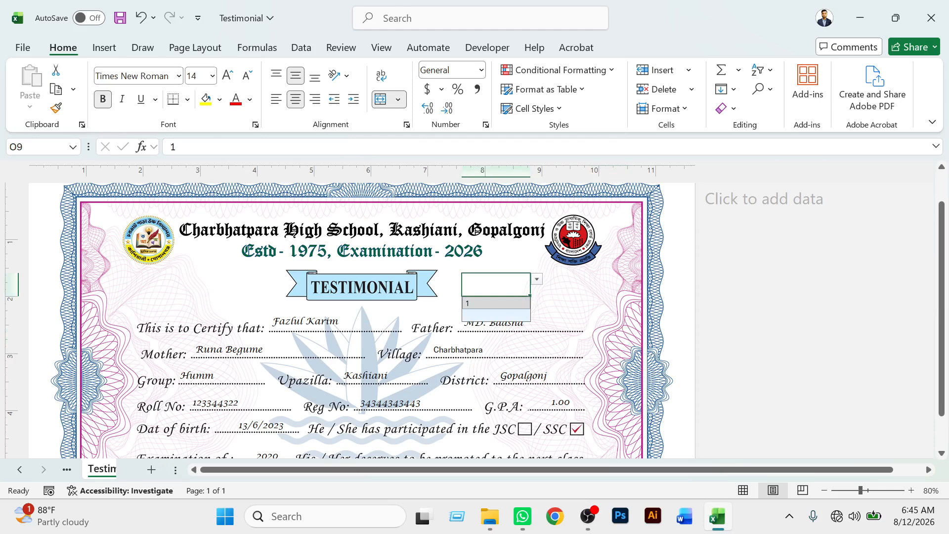
{"action": "key", "text": "Return"}
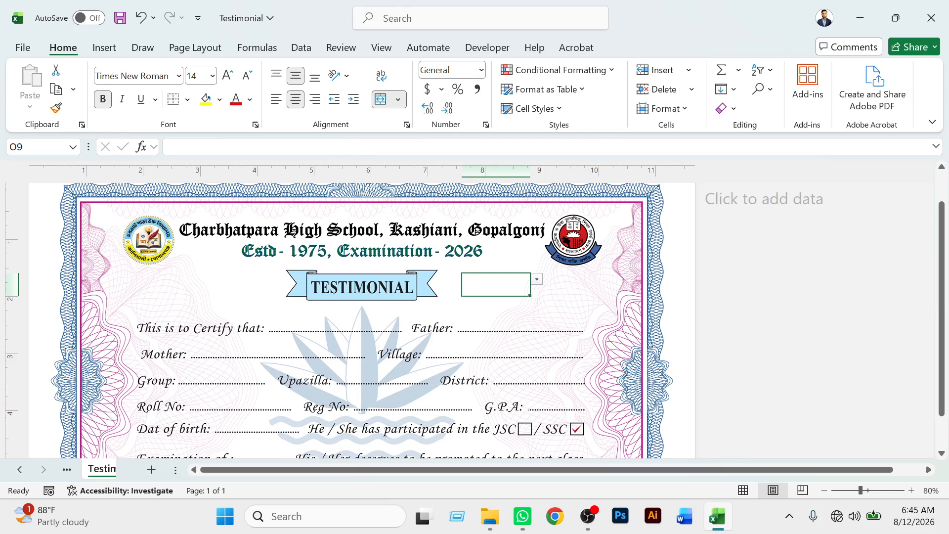
- Set the serial-number selector in cell O9 to 1 to load the first student's record
{"action": "left_click", "coordinate": [560, 311]}
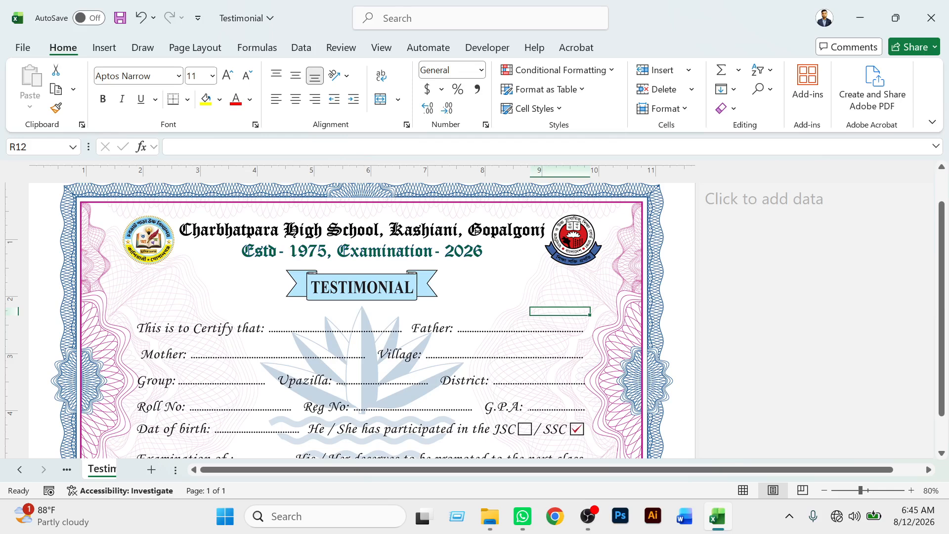
{"action": "left_click", "coordinate": [495, 285]}
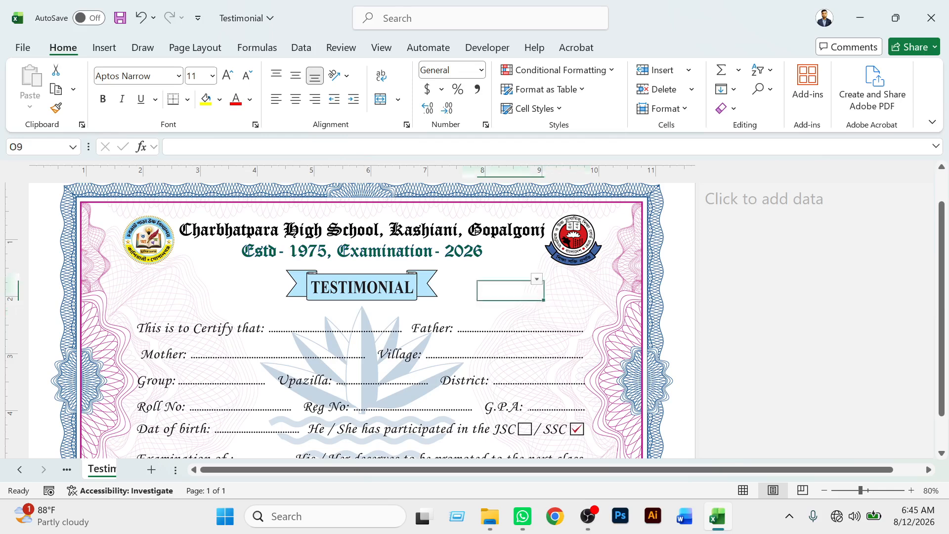
{"action": "left_click", "coordinate": [537, 280]}
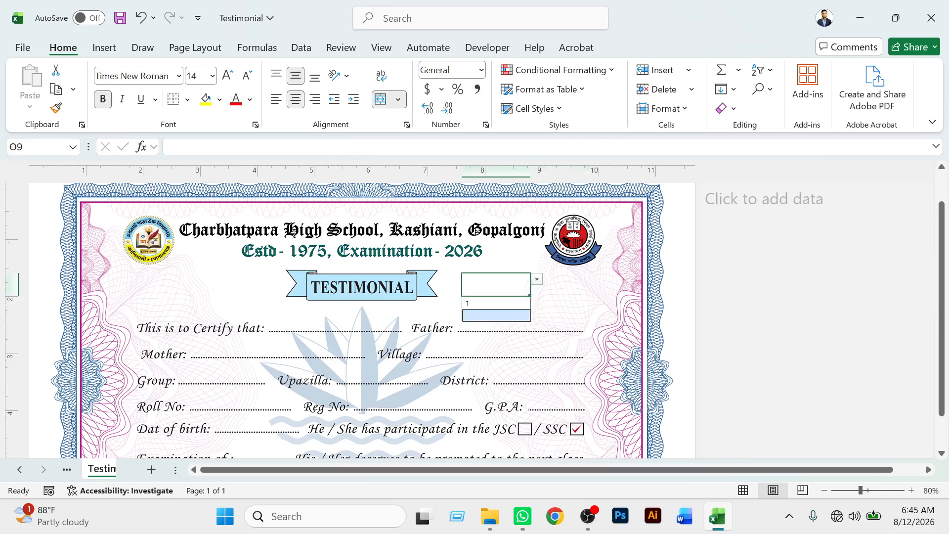
{"action": "left_click", "coordinate": [496, 303]}
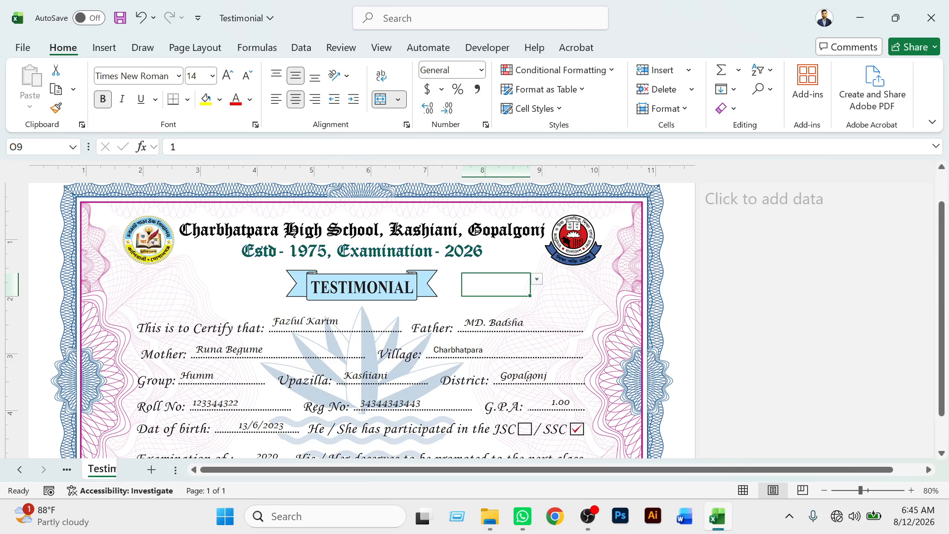
- Switch from the certificate to the Data sheet and back twice to compare the student record with the certificate
{"action": "left_click", "coordinate": [258, 231]}
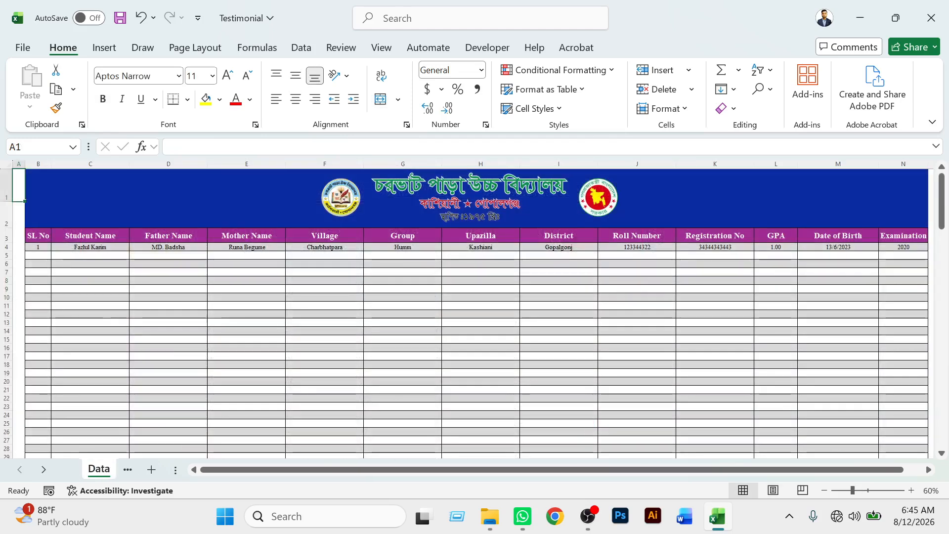
{"action": "key", "text": "ctrl+Page_Down"}
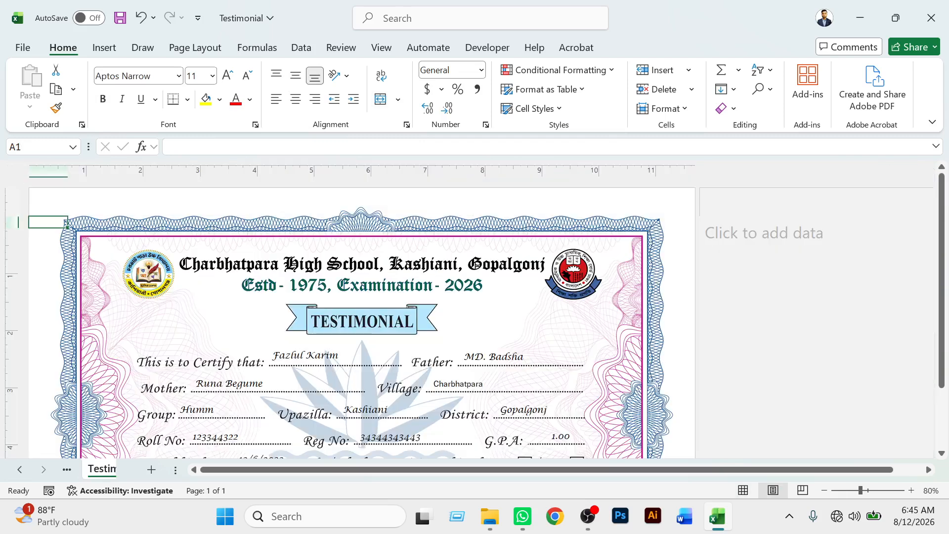
{"action": "key", "text": "ctrl+Page_Up"}
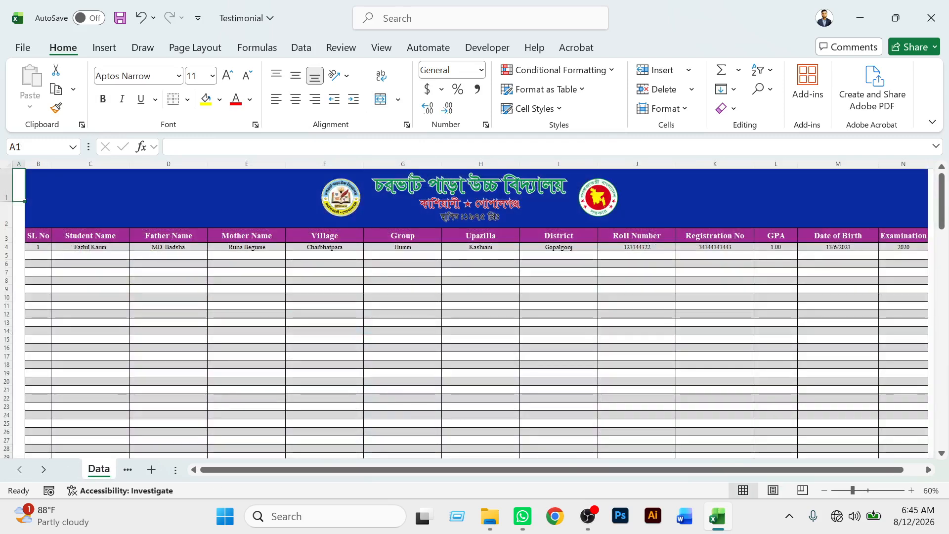
{"action": "key", "text": "ctrl+Page_Down"}
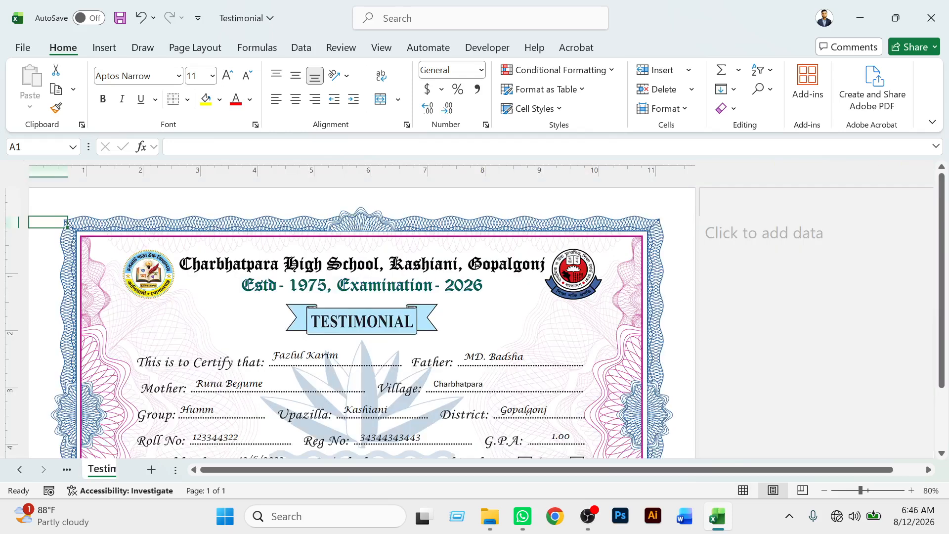
- Examine the certificate from its header down to the QR code and signatures, and open its print preview
{"action": "scroll", "coordinate": [361, 320], "scroll_direction": "down", "scroll_amount": 4}
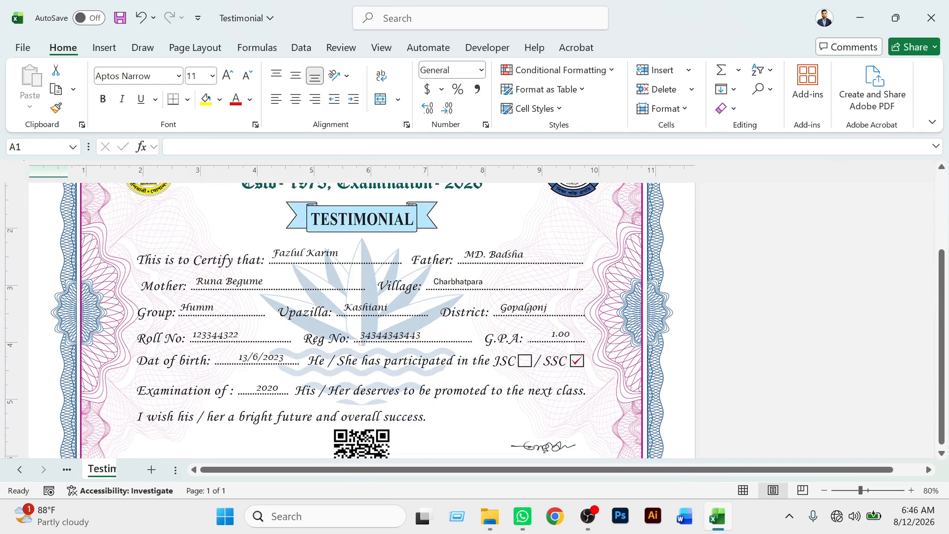
{"action": "scroll", "coordinate": [361, 320], "scroll_direction": "up", "scroll_amount": 4}
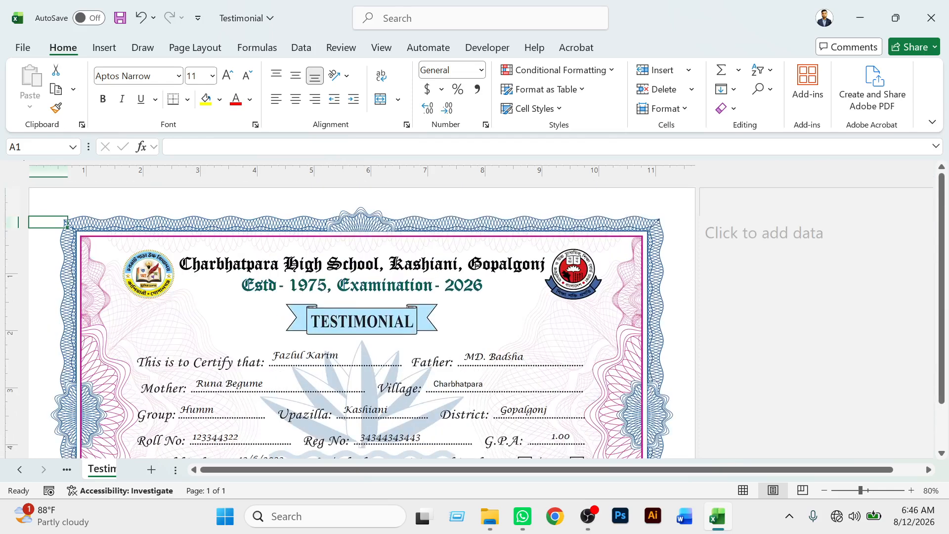
{"action": "scroll", "coordinate": [362, 321], "scroll_direction": "down", "scroll_amount": 1}
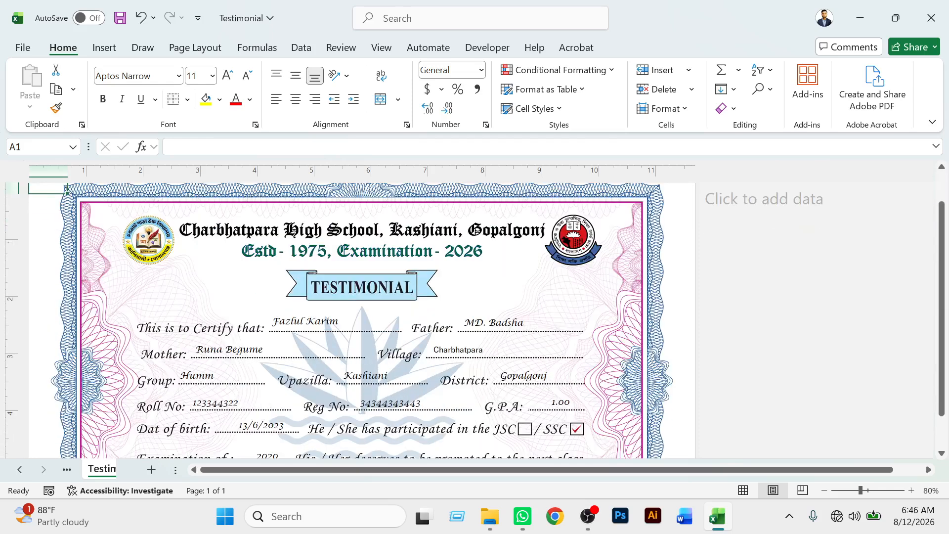
{"action": "scroll", "coordinate": [362, 320], "scroll_direction": "down", "scroll_amount": 2}
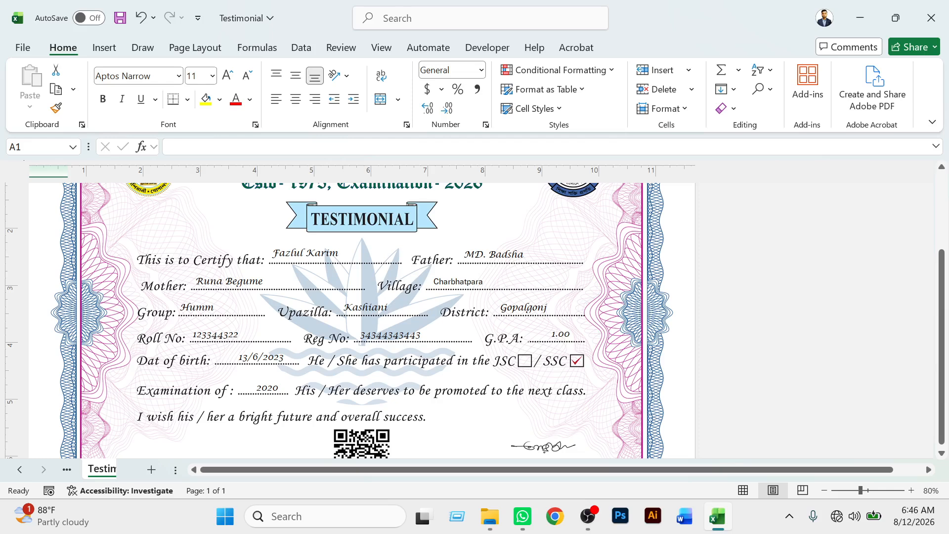
{"action": "scroll", "coordinate": [362, 320], "scroll_direction": "down", "scroll_amount": 3}
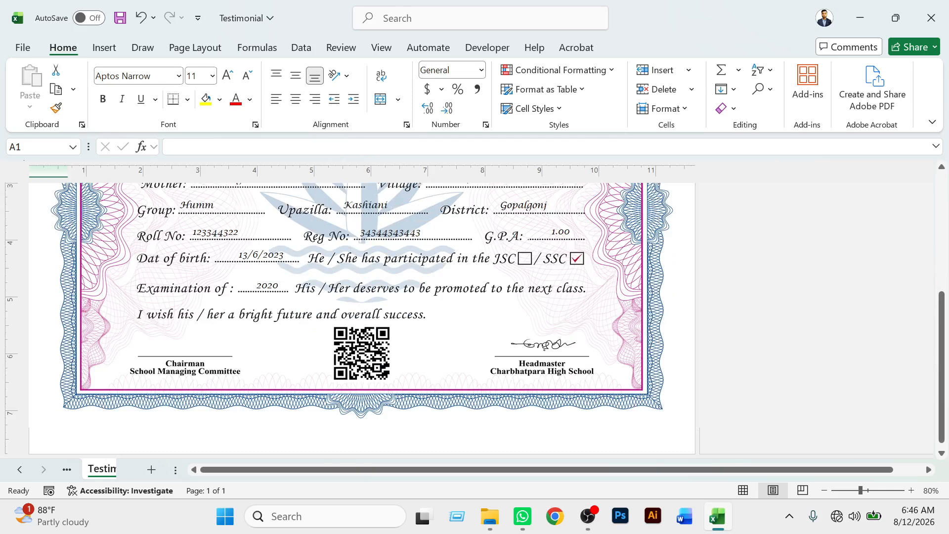
{"action": "scroll", "coordinate": [361, 320], "scroll_direction": "up", "scroll_amount": 6}
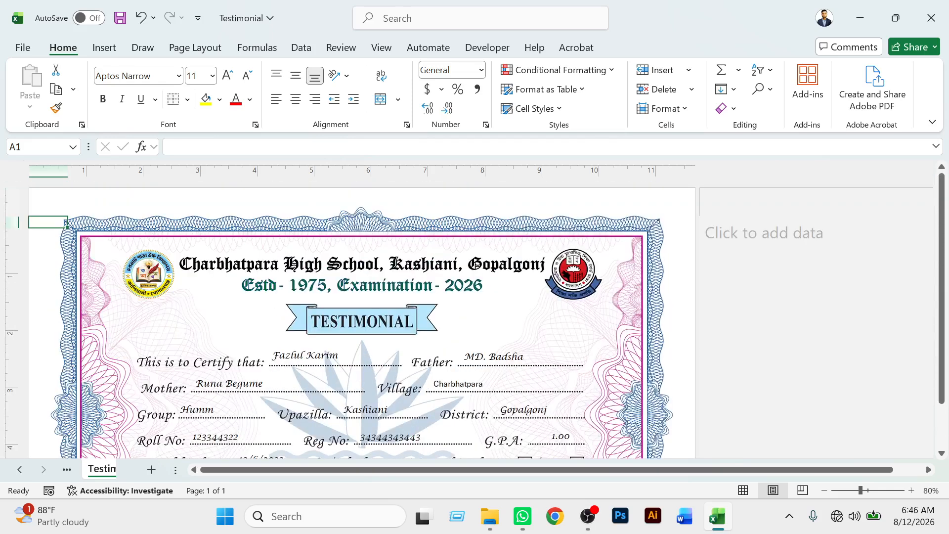
{"action": "key", "text": "ctrl+p"}
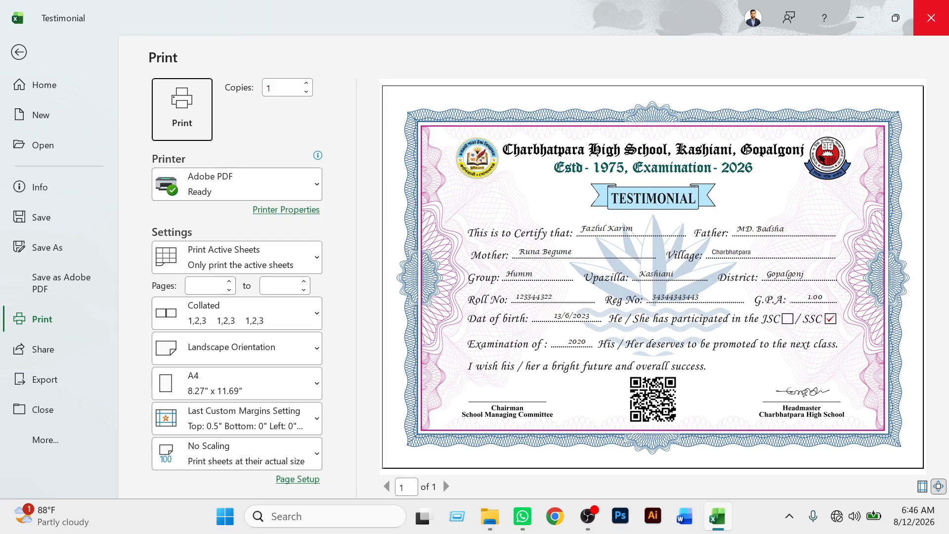
- Close the workbook without saving the changes and open the Testimonial folder on the desktop
{"action": "left_click", "coordinate": [930, 18]}
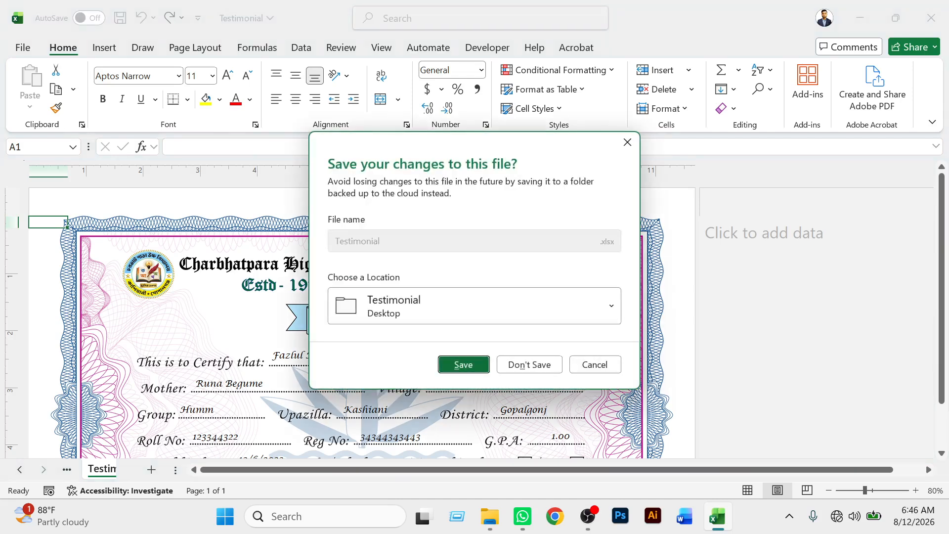
{"action": "left_click", "coordinate": [528, 364]}
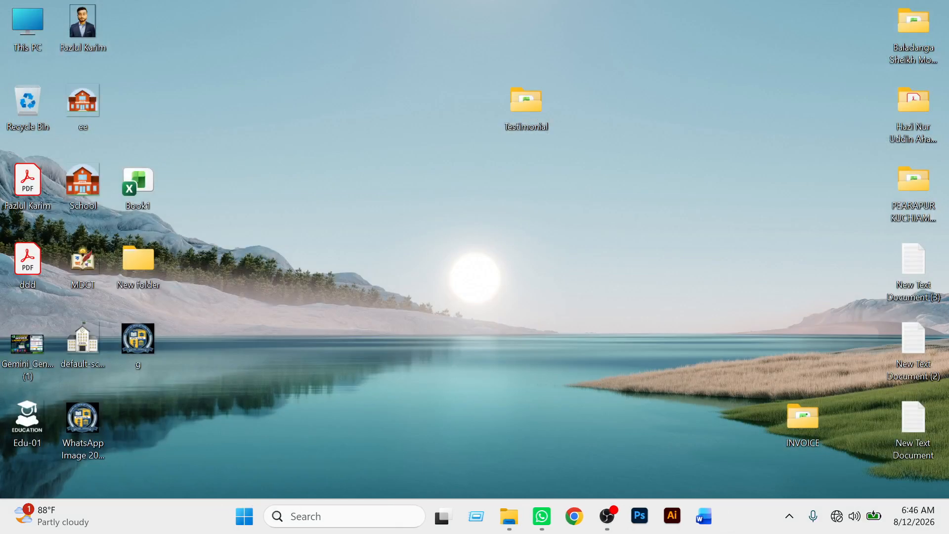
{"action": "double_click", "coordinate": [526, 108]}
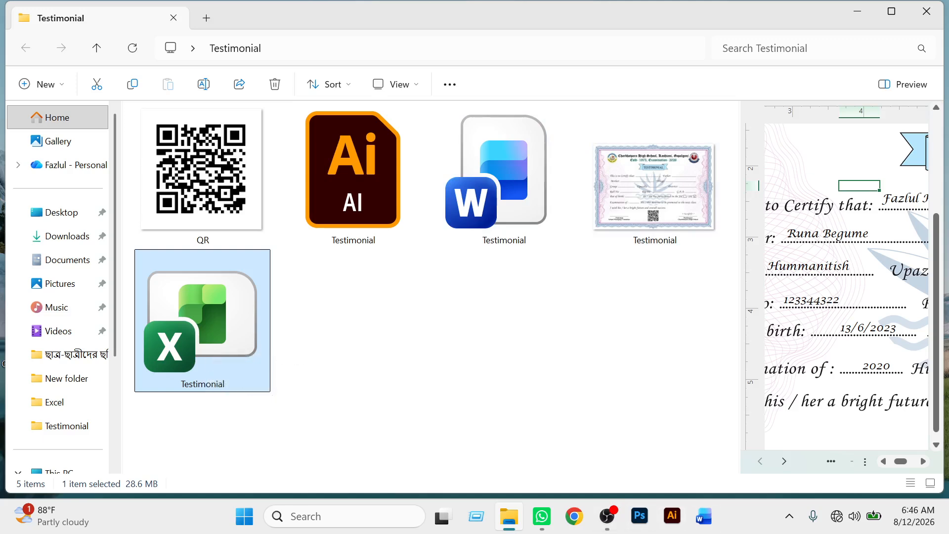
- Open the Testimonial Word document, dismiss the SQL command prompt, and look over the certificate's merge-field placeholders from header to signatures
{"action": "left_click", "coordinate": [504, 183]}
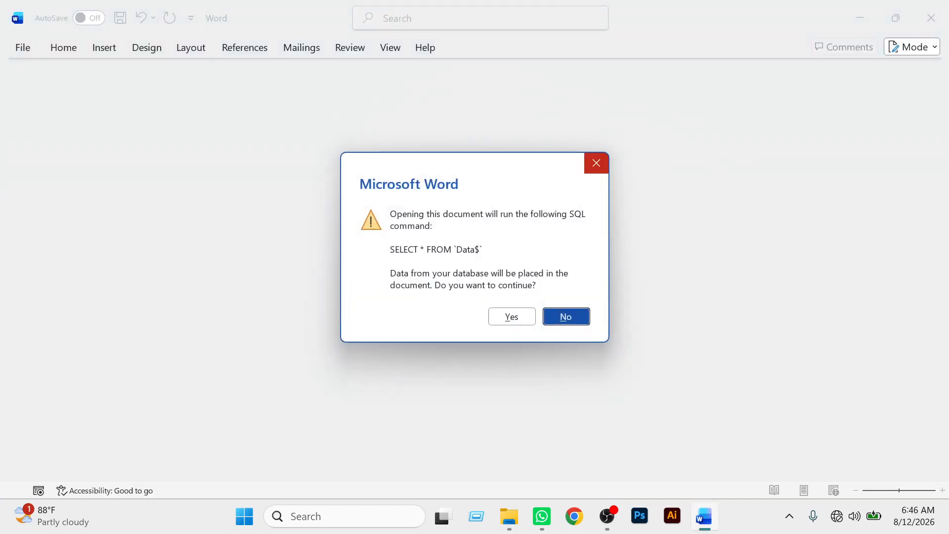
{"action": "left_click", "coordinate": [596, 163]}
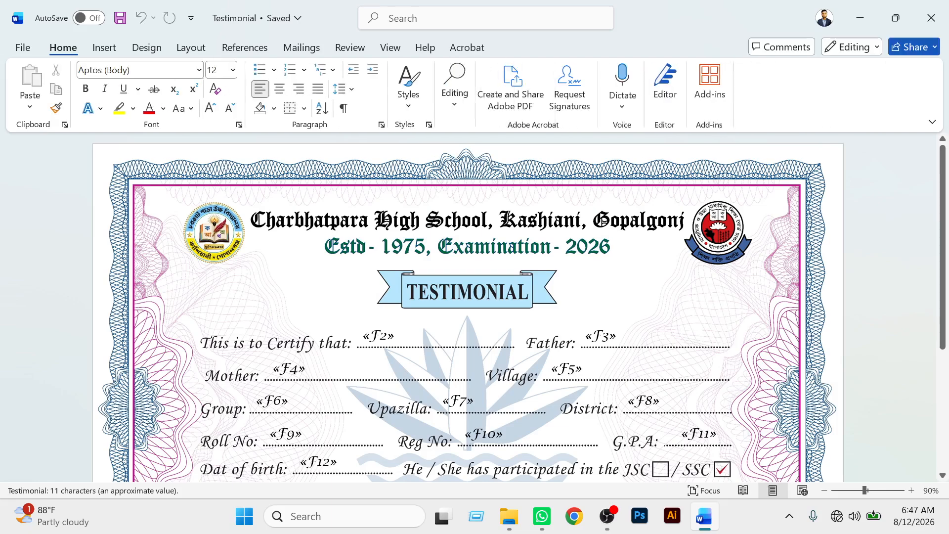
{"action": "scroll", "coordinate": [467, 306], "scroll_direction": "down", "scroll_amount": 5}
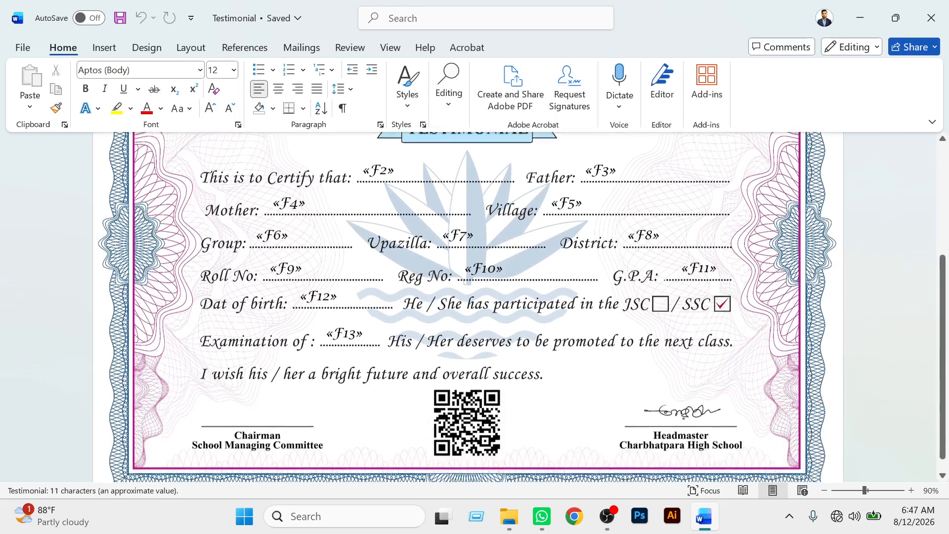
{"action": "scroll", "coordinate": [467, 307], "scroll_direction": "up", "scroll_amount": 5}
{"action": "scroll", "coordinate": [468, 307], "scroll_direction": "up", "scroll_amount": 1}
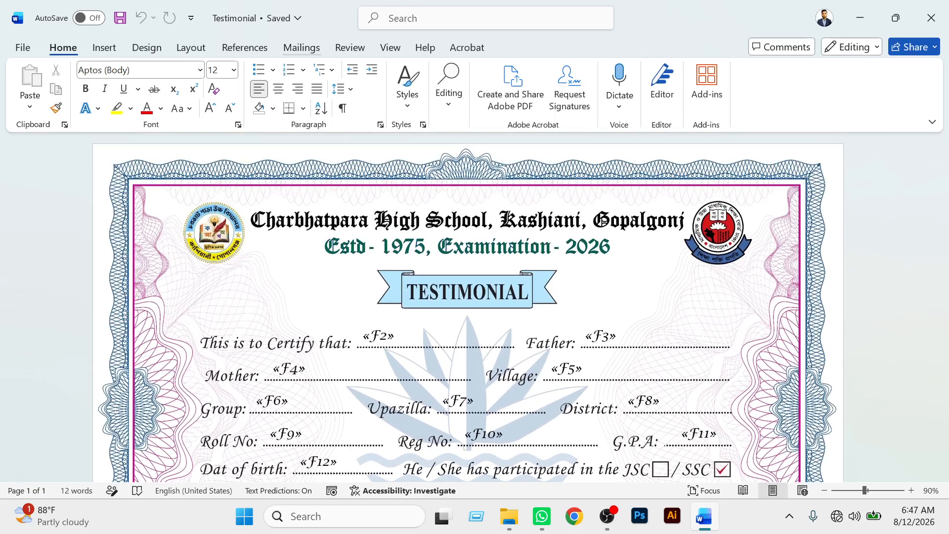
- Connect the mail merge to the Data$ table of the Testimonial workbook in the desktop's Testimonial folder as an existing recipient list
{"action": "left_click", "coordinate": [301, 48]}
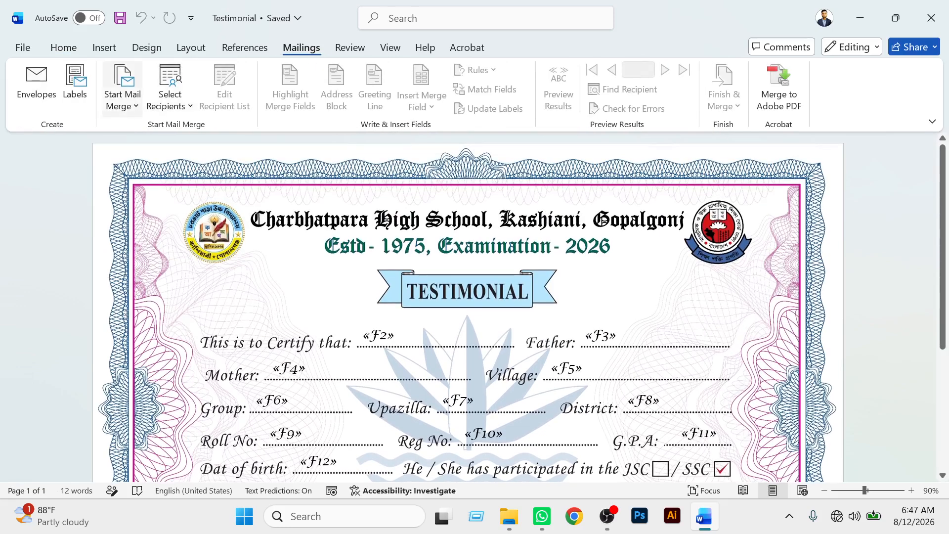
{"action": "left_click", "coordinate": [169, 86]}
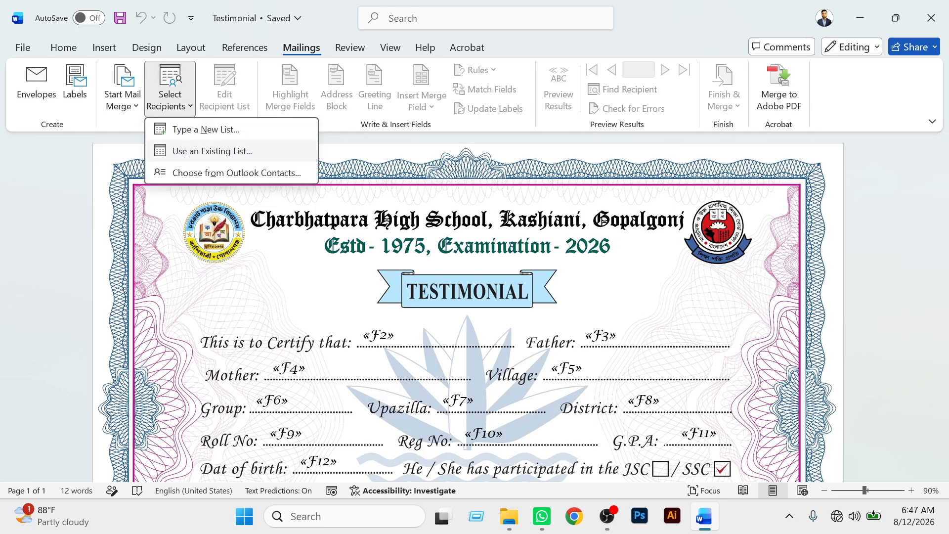
{"action": "left_click", "coordinate": [212, 151]}
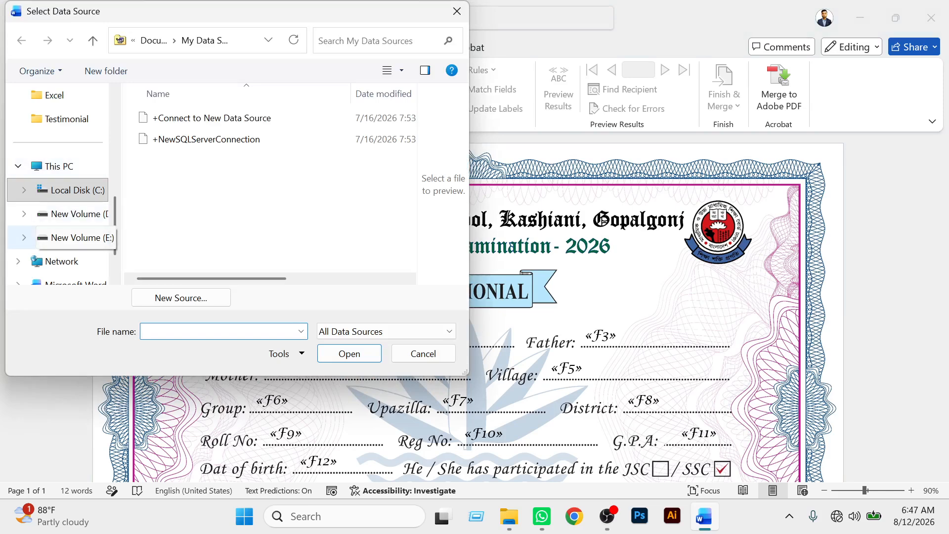
{"action": "scroll", "coordinate": [59, 197], "scroll_direction": "up", "scroll_amount": 3}
{"action": "left_click", "coordinate": [60, 118]}
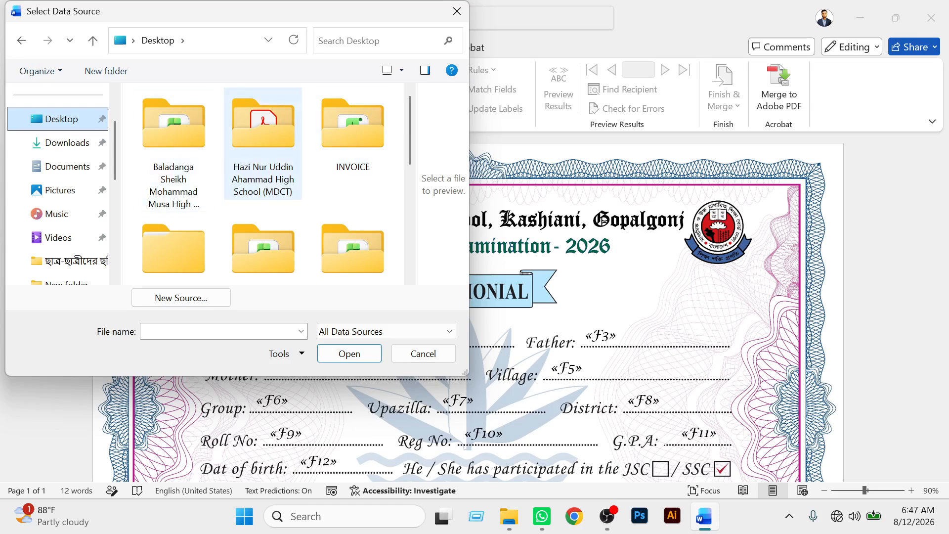
{"action": "scroll", "coordinate": [263, 183], "scroll_direction": "down", "scroll_amount": 1}
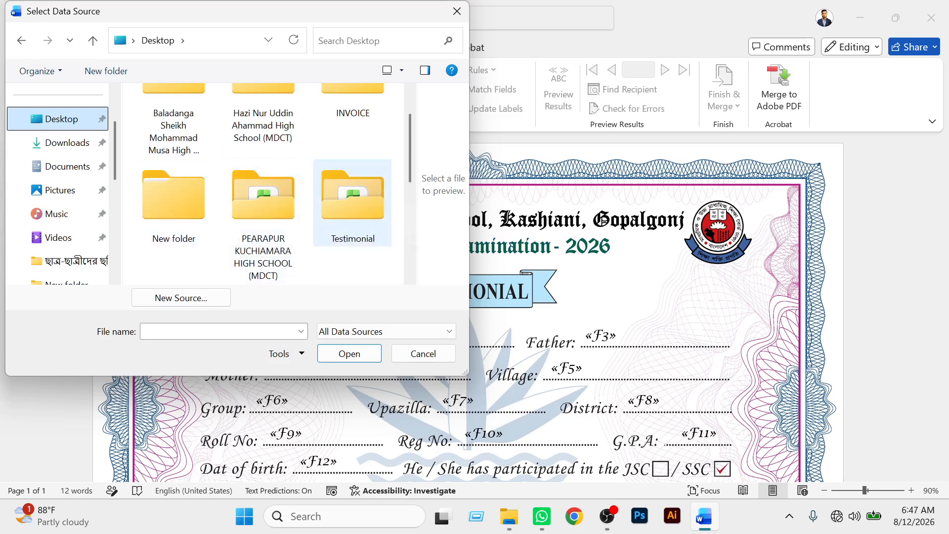
{"action": "left_click", "coordinate": [352, 202]}
{"action": "double_click", "coordinate": [352, 202]}
{"action": "left_click", "coordinate": [207, 139]}
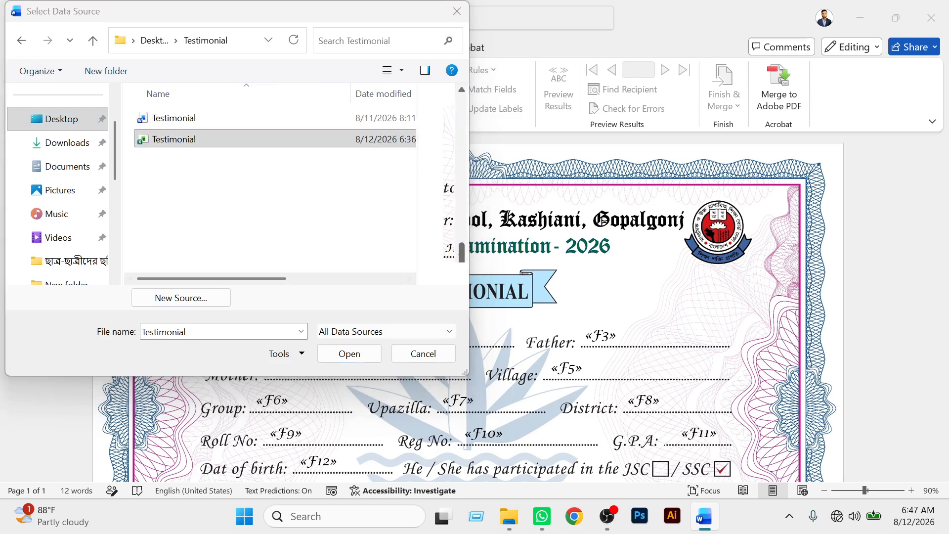
{"action": "key", "text": "Return"}
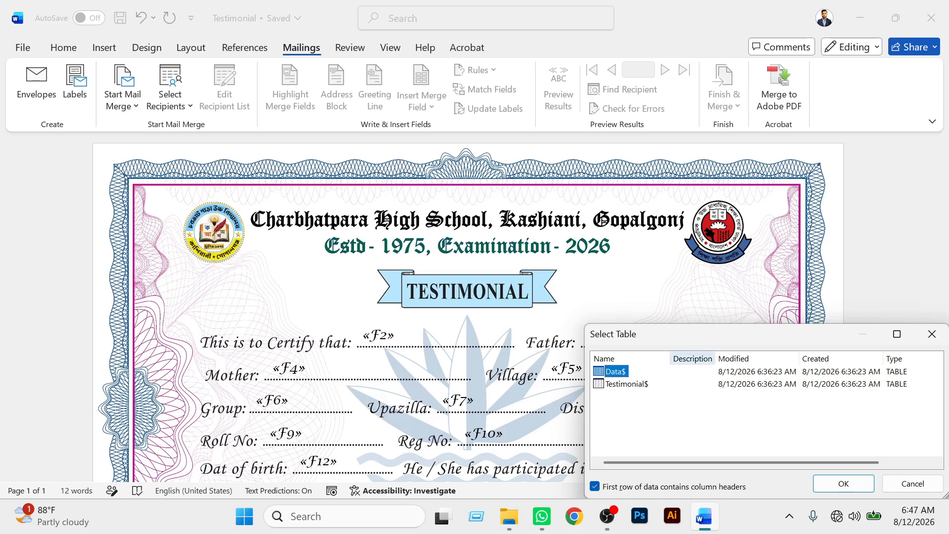
{"action": "left_click_drag", "start_coordinate": [702, 334], "coordinate": [608, 200]}
{"action": "key", "text": "Return"}
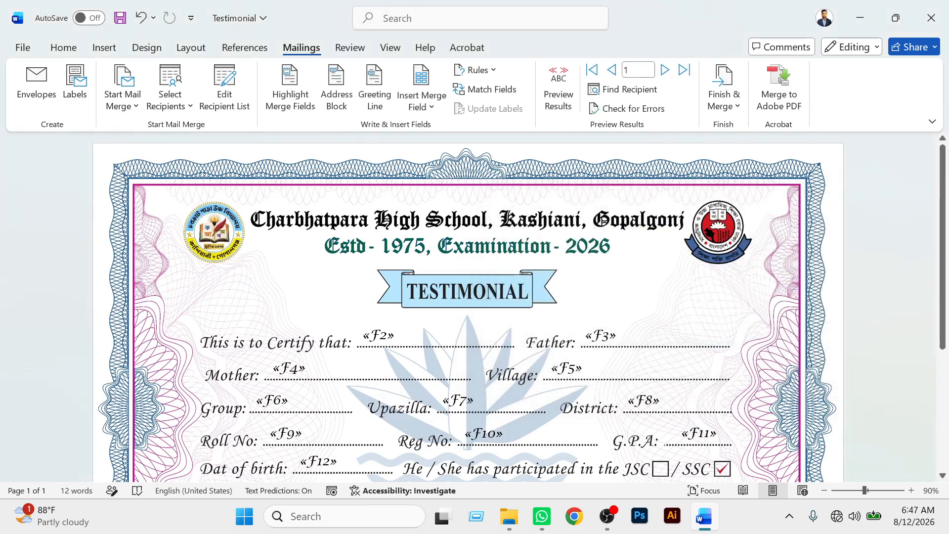
- Preview the merge results on the certificate and jump to record 3
{"action": "left_click", "coordinate": [558, 90]}
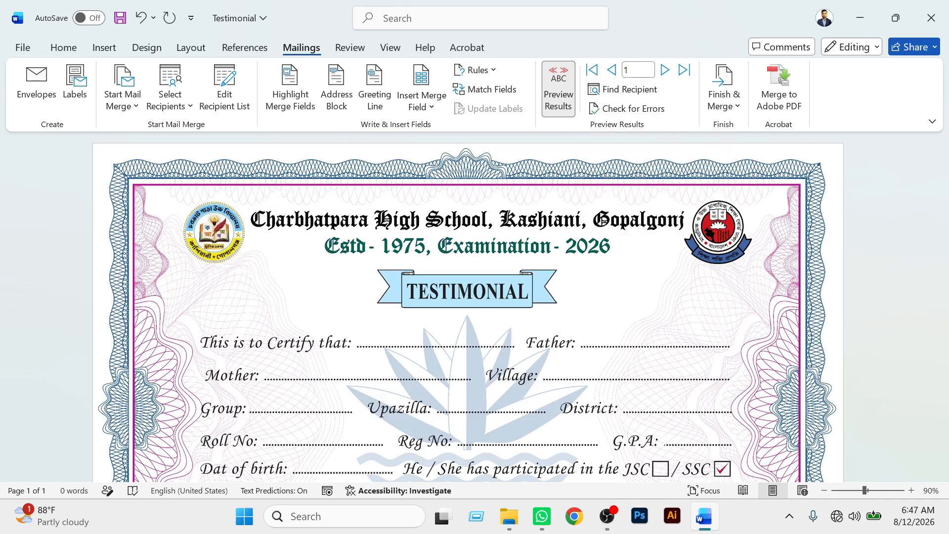
{"action": "left_click", "coordinate": [638, 70]}
{"action": "type", "text": "3"}
{"action": "key", "text": "Return"}
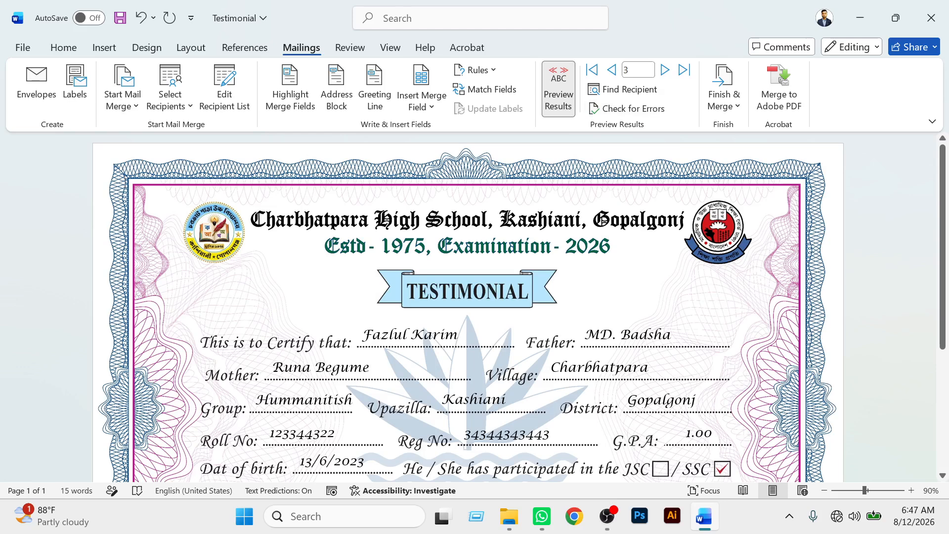
- Step back and forth between records 3 and 4 in the preview and examine how the certificate fields are filled
{"action": "left_click", "coordinate": [664, 70]}
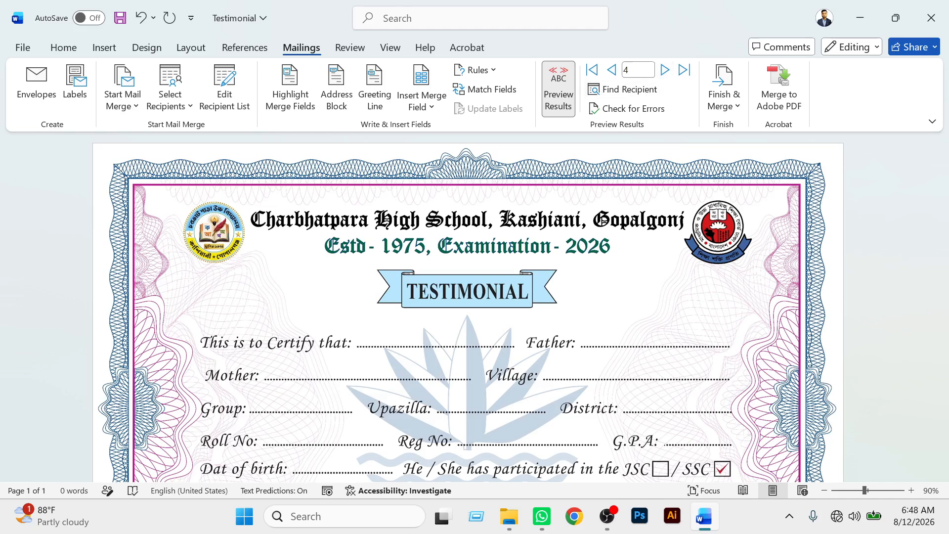
{"action": "left_click", "coordinate": [612, 69]}
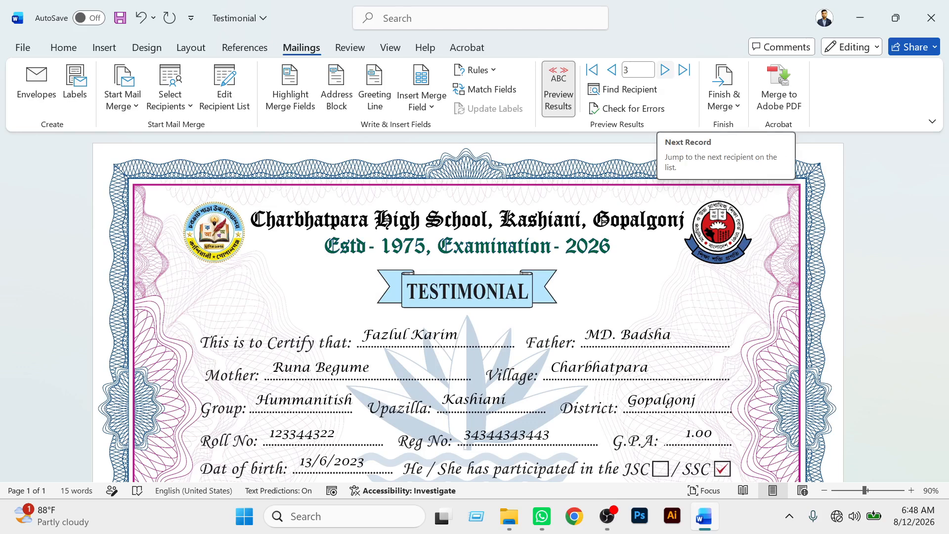
{"action": "left_click", "coordinate": [665, 69]}
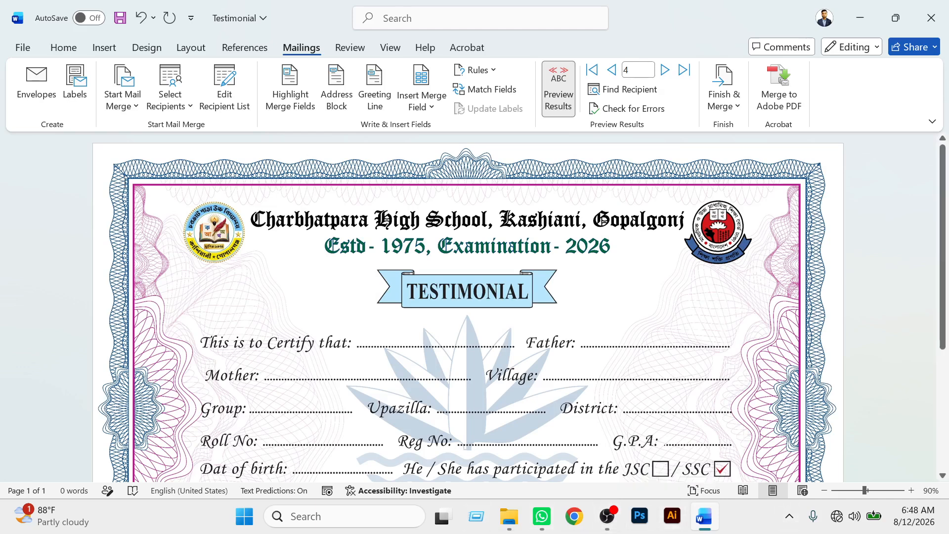
{"action": "left_click", "coordinate": [611, 70]}
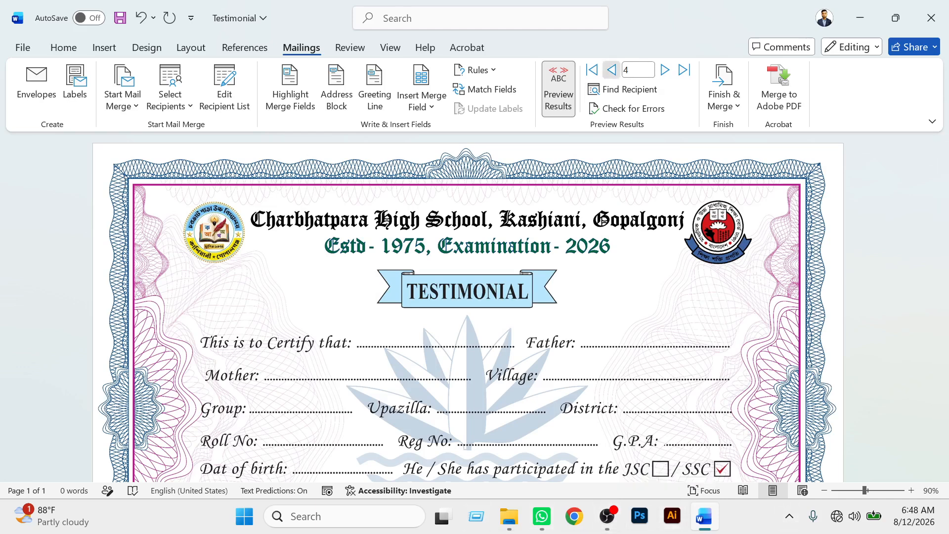
{"action": "scroll", "coordinate": [469, 307], "scroll_direction": "down", "scroll_amount": 5}
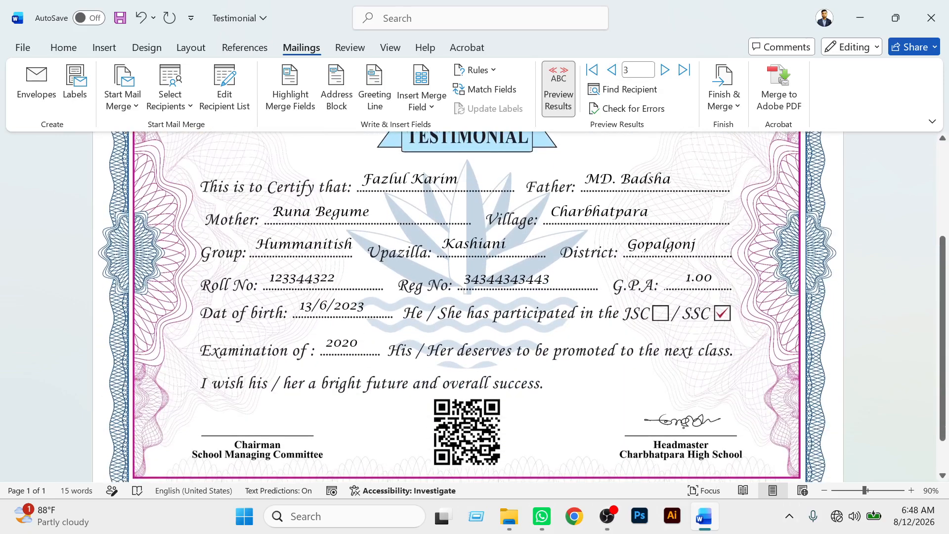
{"action": "scroll", "coordinate": [469, 306], "scroll_direction": "up", "scroll_amount": 2}
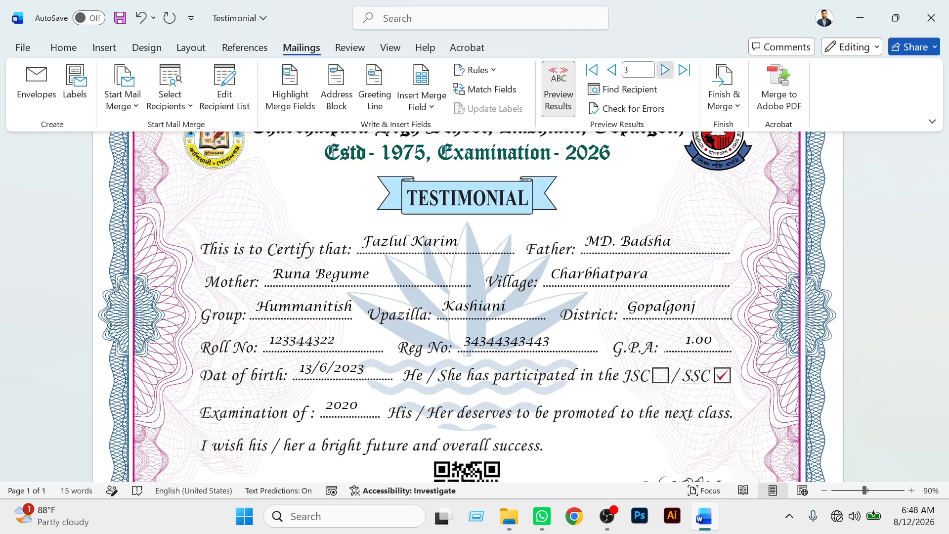
{"action": "left_click", "coordinate": [664, 69]}
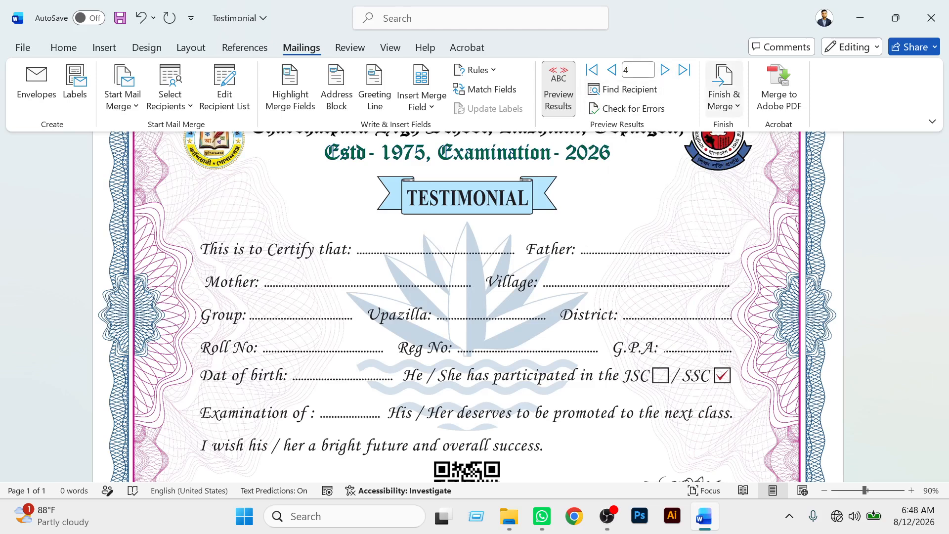
- Set the merge to printer to records 3 to 5, and close the Print dialog without printing
{"action": "left_click", "coordinate": [723, 99]}
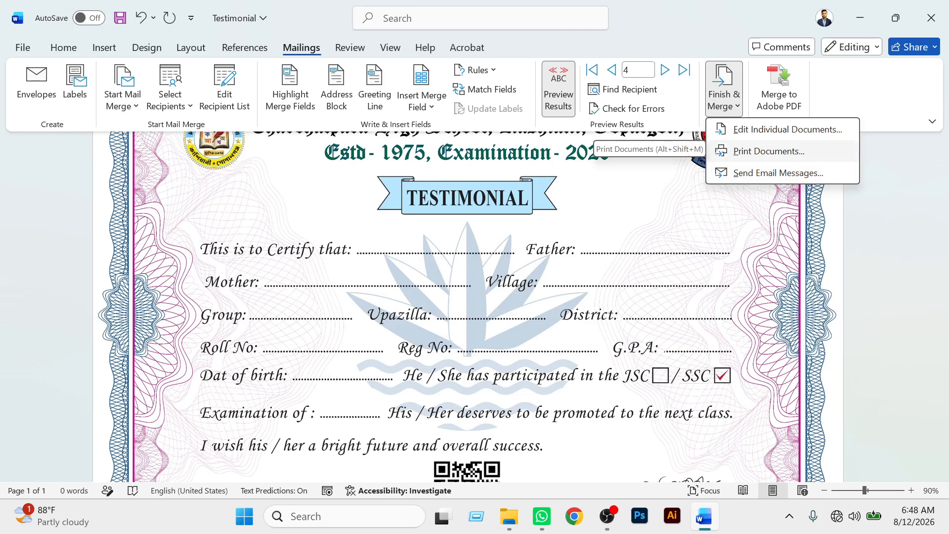
{"action": "left_click", "coordinate": [768, 151]}
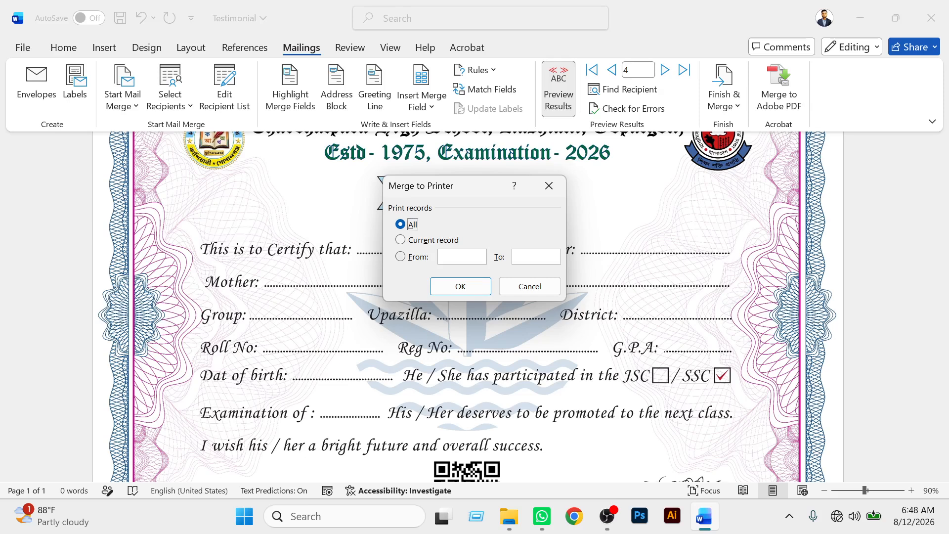
{"action": "left_click", "coordinate": [401, 256]}
{"action": "type", "text": "3"}
{"action": "type", "text": "5"}
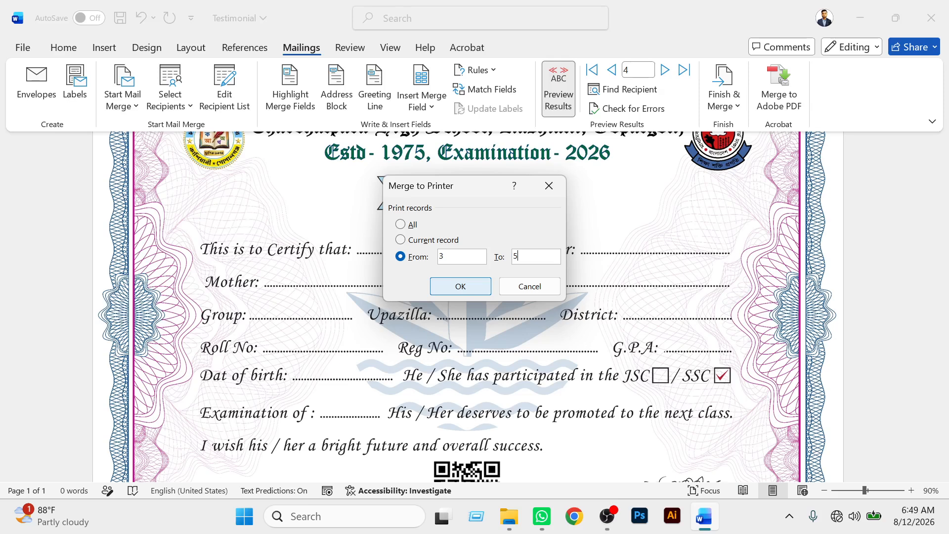
{"action": "left_click", "coordinate": [460, 286]}
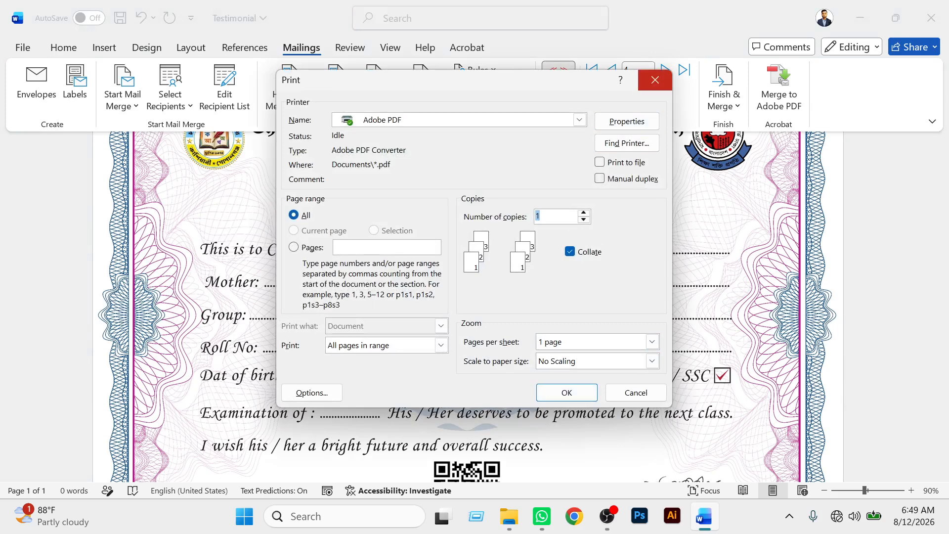
{"action": "left_click", "coordinate": [655, 80]}
{"action": "left_click", "coordinate": [723, 99]}
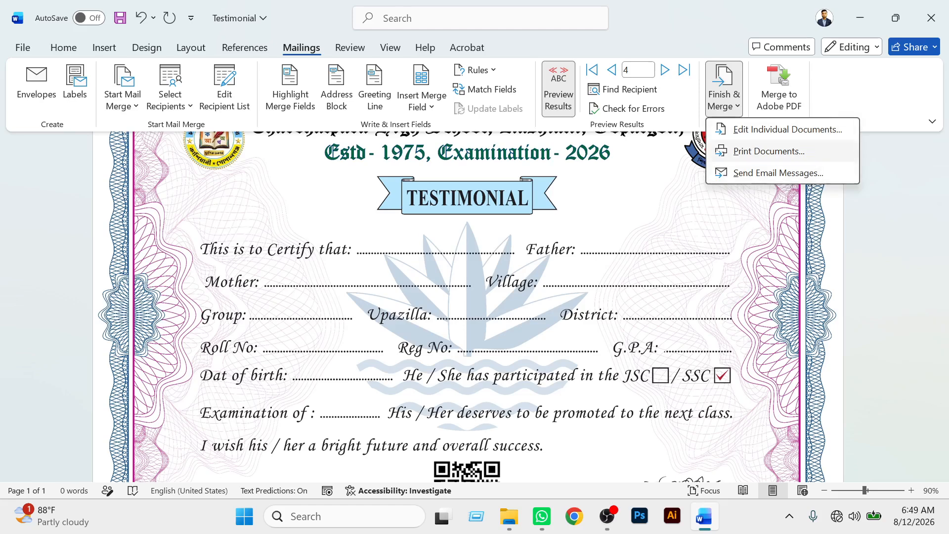
{"action": "left_click", "coordinate": [787, 129]}
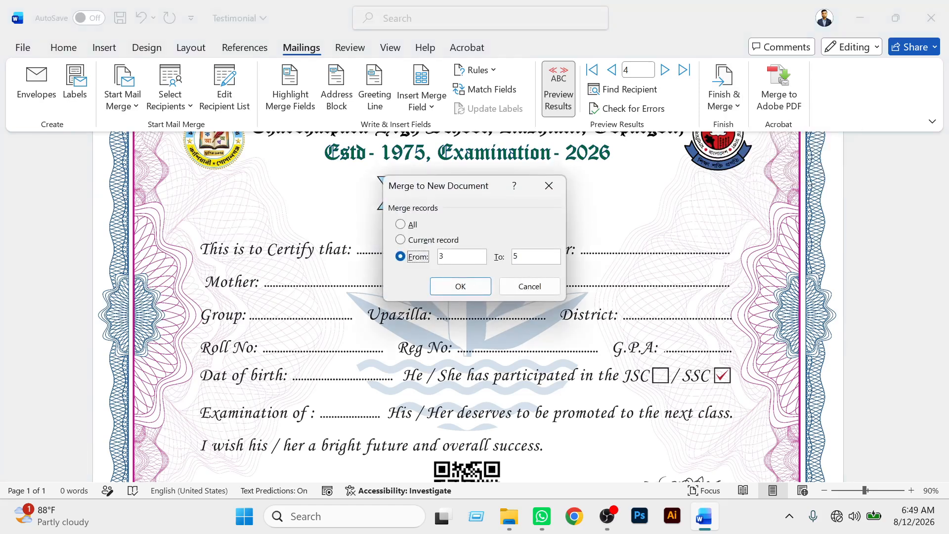
{"action": "left_click", "coordinate": [549, 185]}
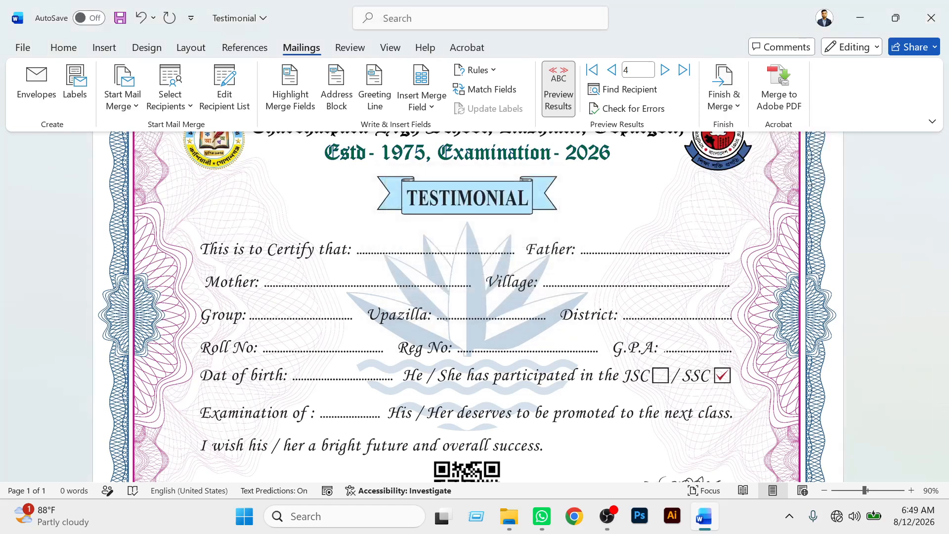
- Merge records 3 to 5 into a new document of individual certificates
{"action": "left_click", "coordinate": [724, 93]}
{"action": "left_click", "coordinate": [787, 129]}
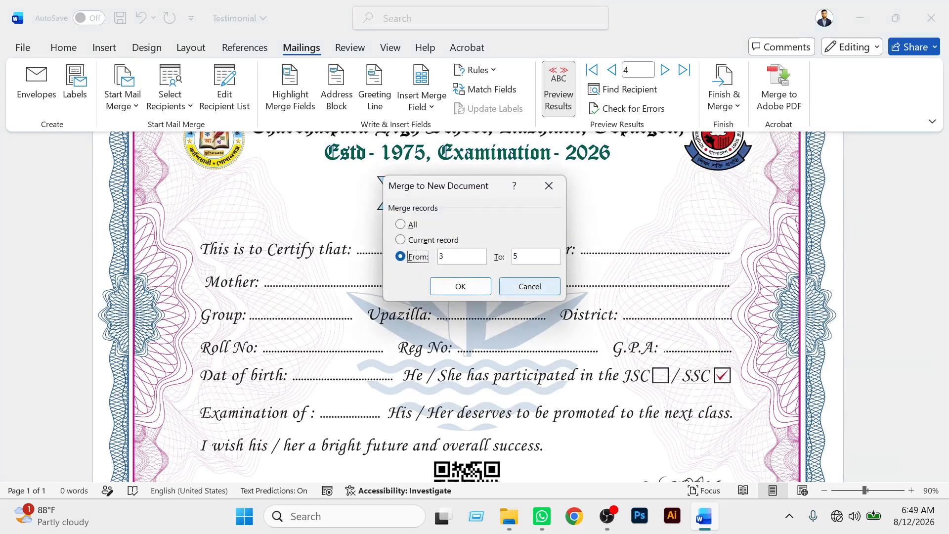
{"action": "left_click", "coordinate": [460, 286]}
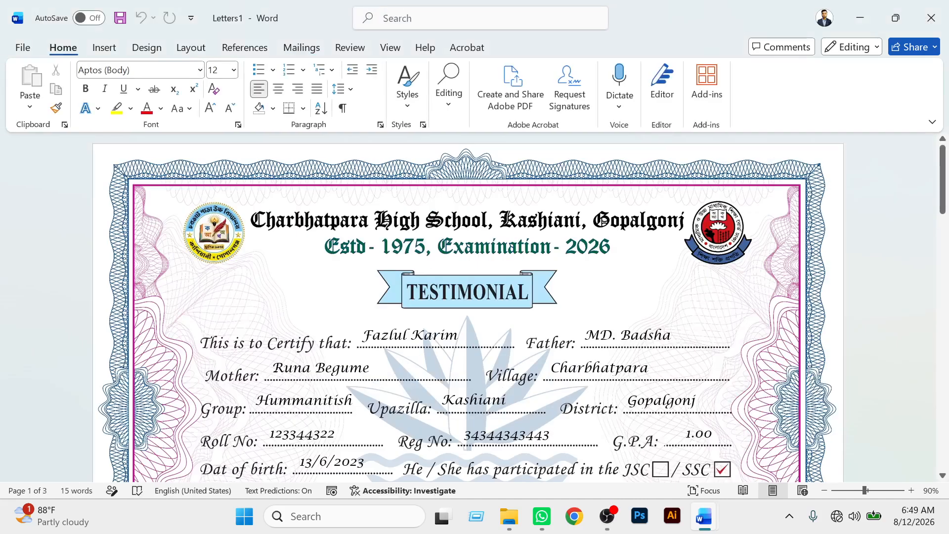
- Compare the original Testimonial document with the merged Letters1 document and examine its certificate pages for filled-in fields
{"action": "mouse_move", "coordinate": [704, 516]}
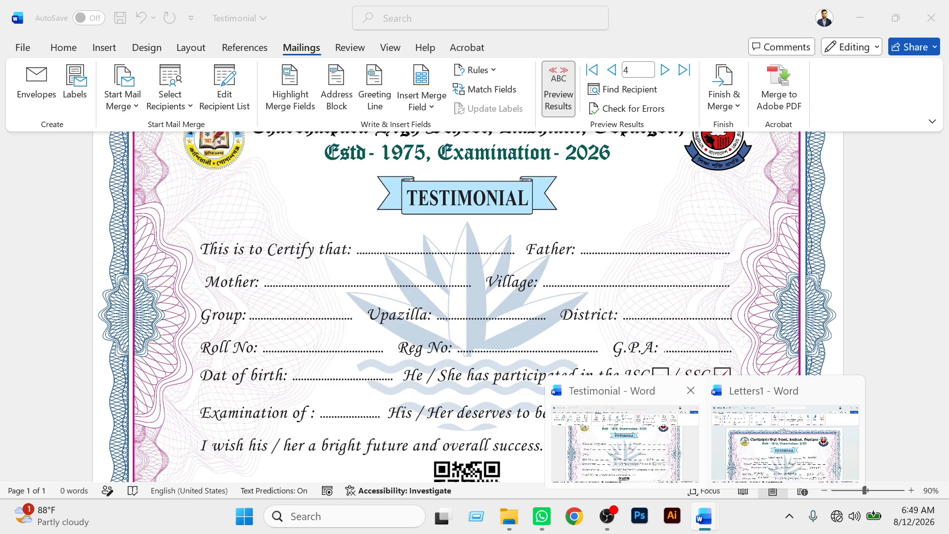
{"action": "left_click", "coordinate": [625, 442]}
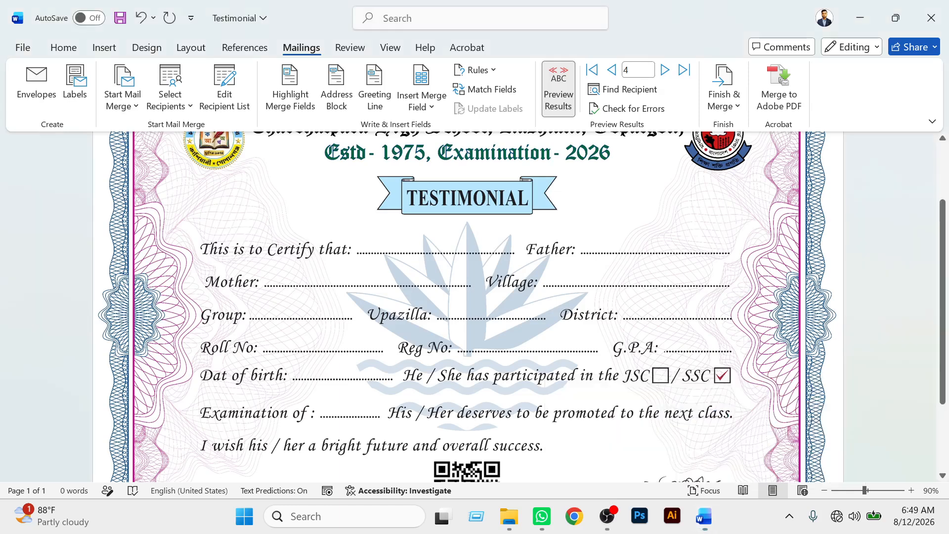
{"action": "mouse_move", "coordinate": [703, 516]}
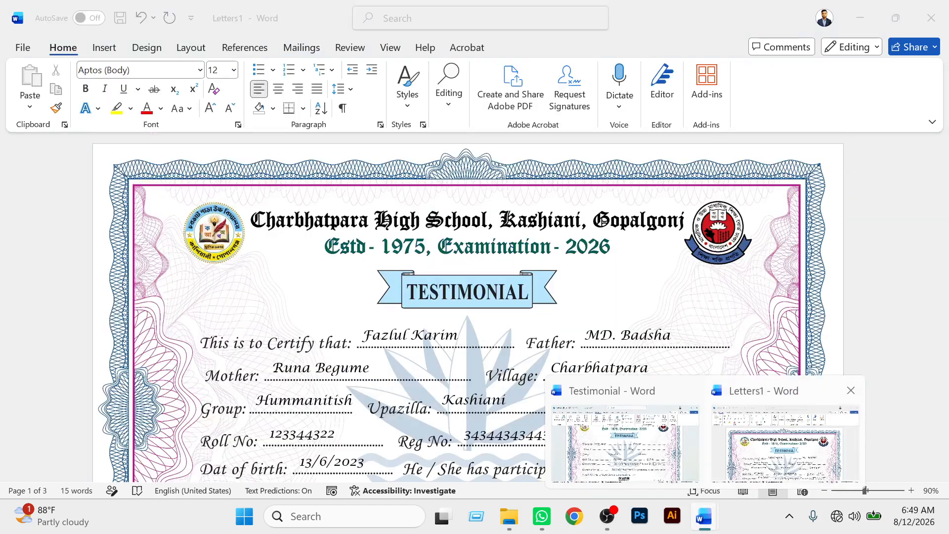
{"action": "left_click", "coordinate": [785, 445]}
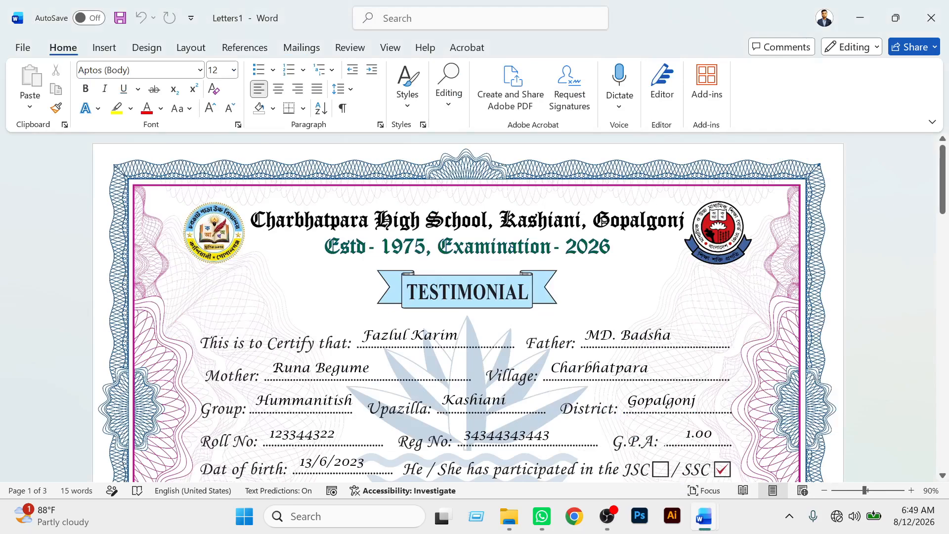
{"action": "scroll", "coordinate": [469, 306], "scroll_direction": "down", "scroll_amount": 15}
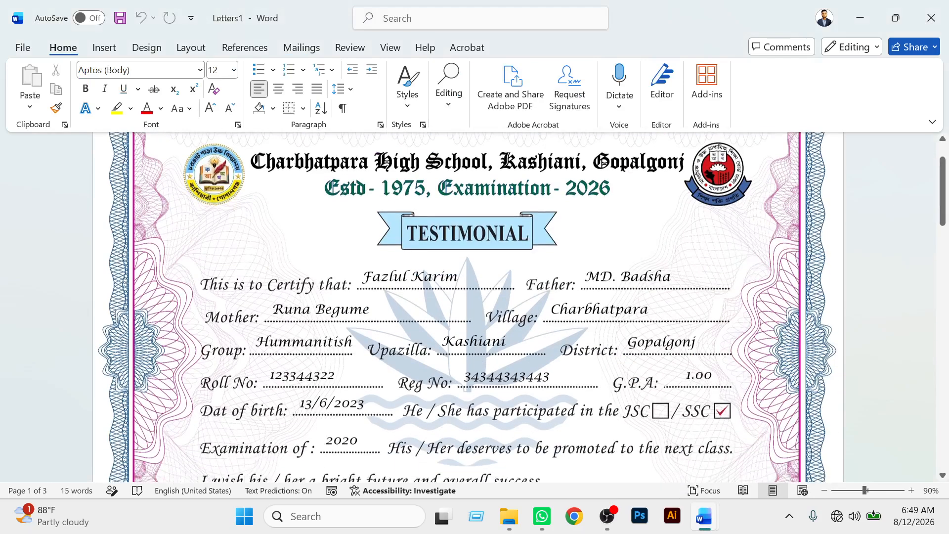
{"action": "scroll", "coordinate": [469, 306], "scroll_direction": "down", "scroll_amount": 15}
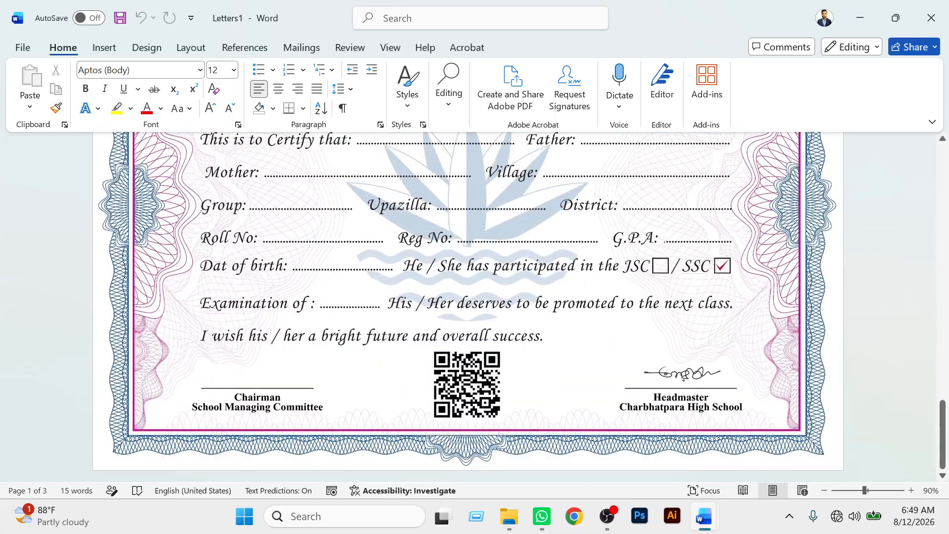
{"action": "scroll", "coordinate": [469, 306], "scroll_direction": "up", "scroll_amount": 15}
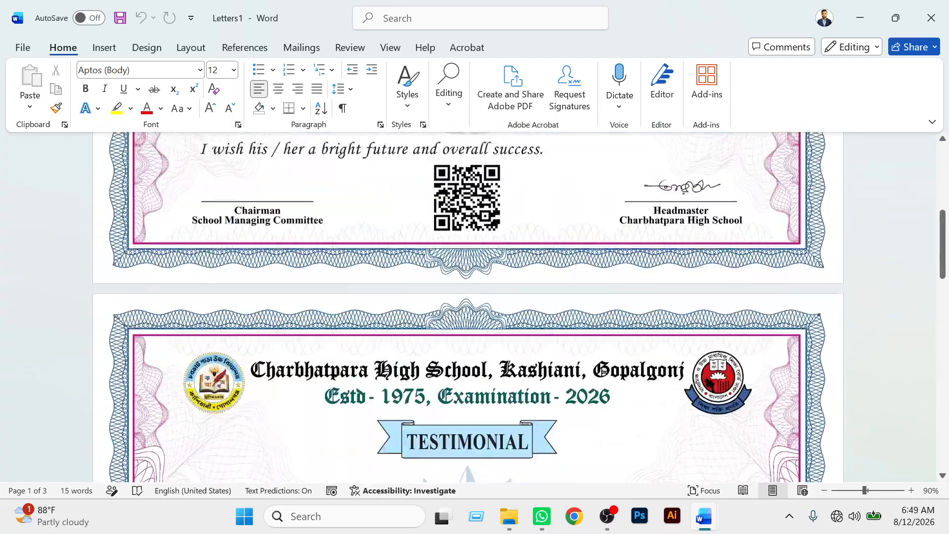
{"action": "scroll", "coordinate": [468, 307], "scroll_direction": "up", "scroll_amount": 10}
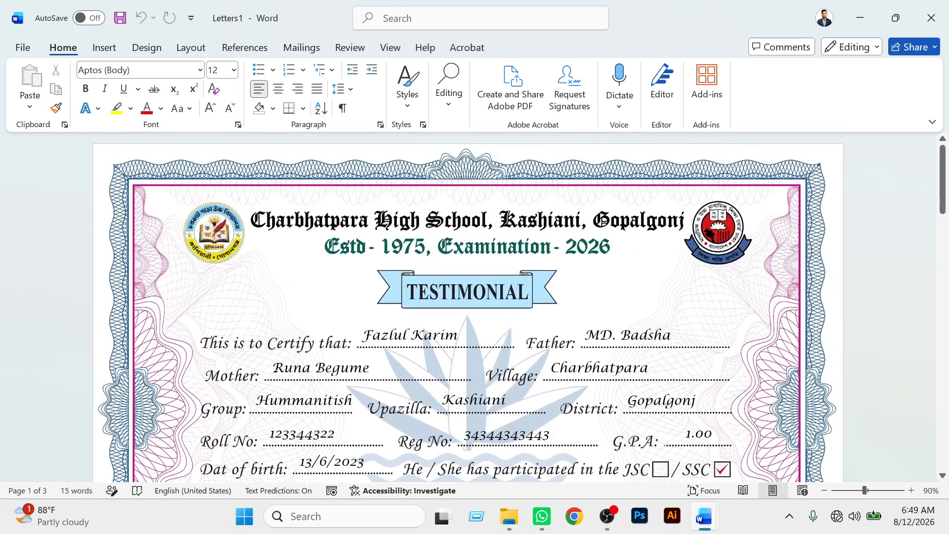
{"action": "scroll", "coordinate": [468, 307], "scroll_direction": "down", "scroll_amount": 8}
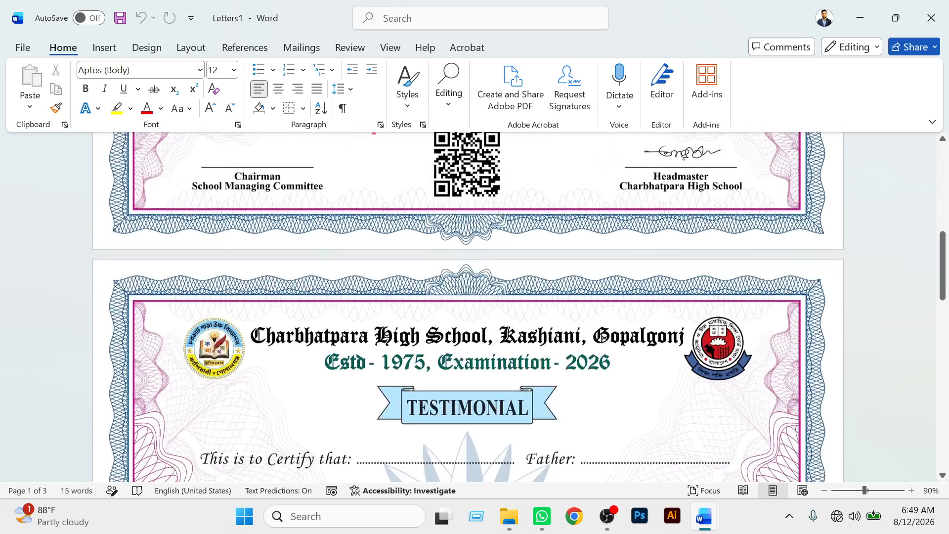
{"action": "scroll", "coordinate": [468, 306], "scroll_direction": "down", "scroll_amount": 4}
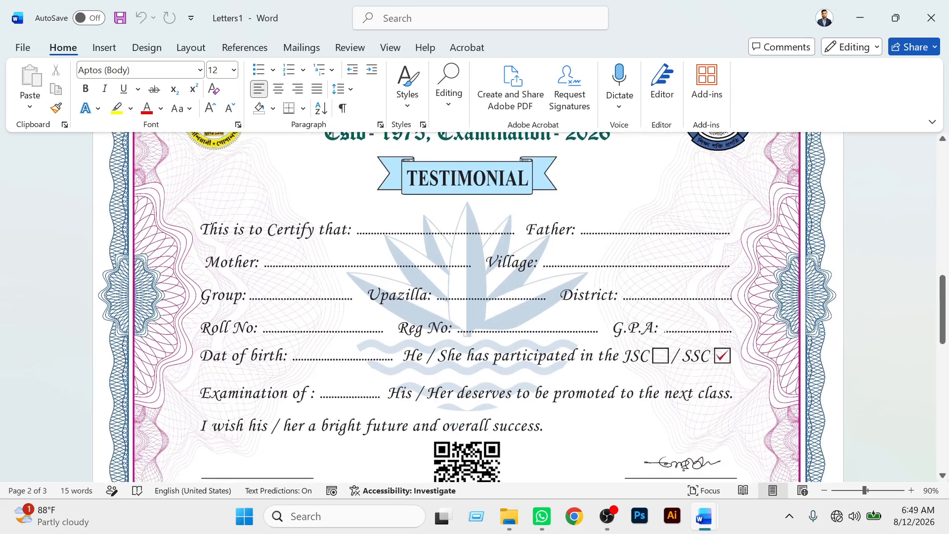
{"action": "scroll", "coordinate": [468, 307], "scroll_direction": "up", "scroll_amount": 15}
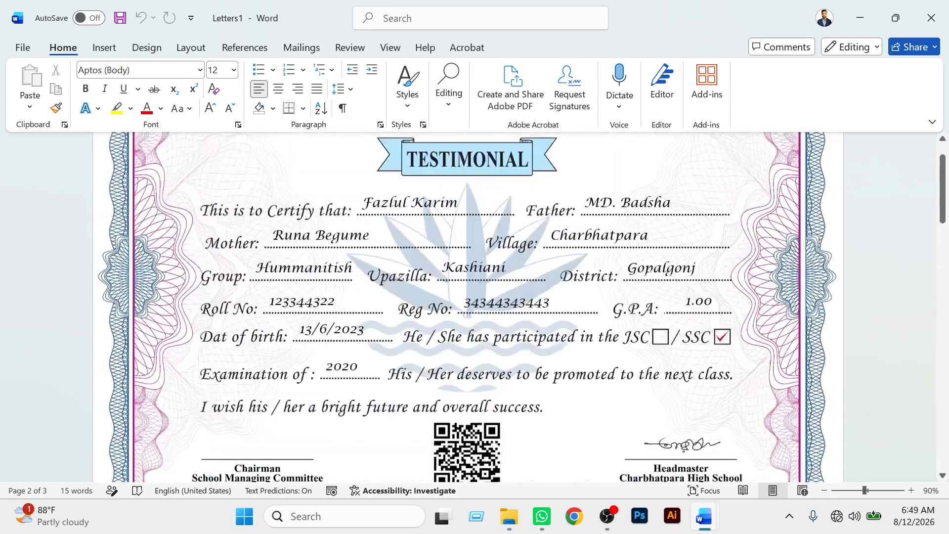
{"action": "scroll", "coordinate": [469, 307], "scroll_direction": "down", "scroll_amount": 3}
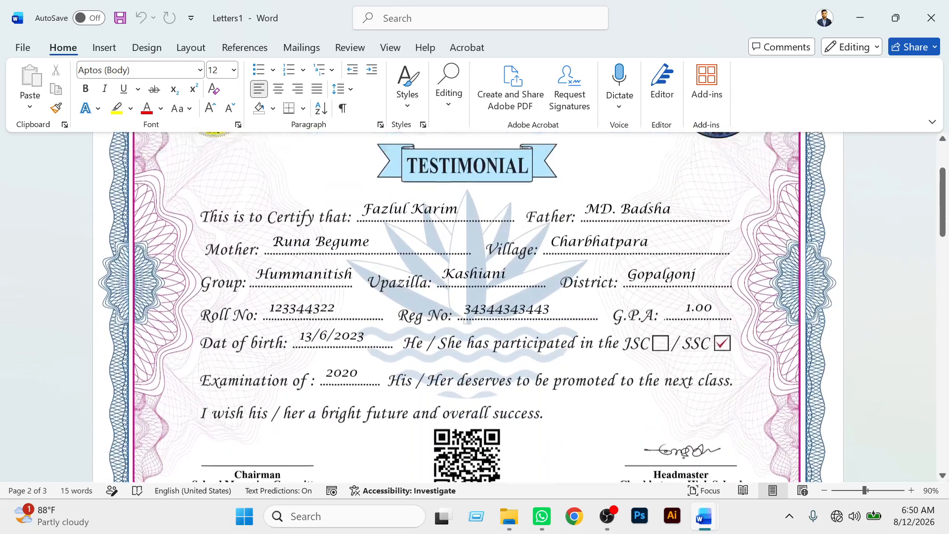
{"action": "scroll", "coordinate": [469, 306], "scroll_direction": "up", "scroll_amount": 3}
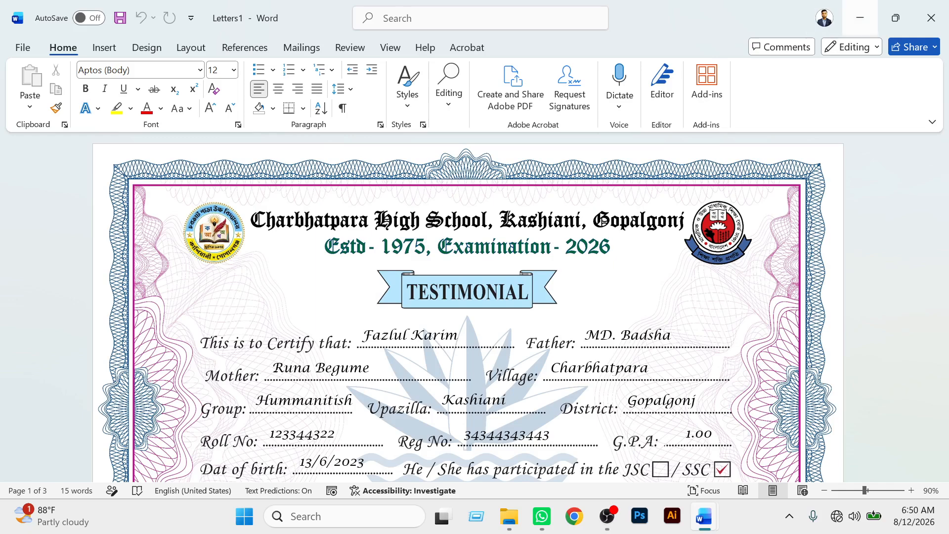
- Minimize both Word documents and close the Testimonial folder window to return to the desktop
{"action": "left_click", "coordinate": [859, 18]}
{"action": "left_click", "coordinate": [860, 17]}
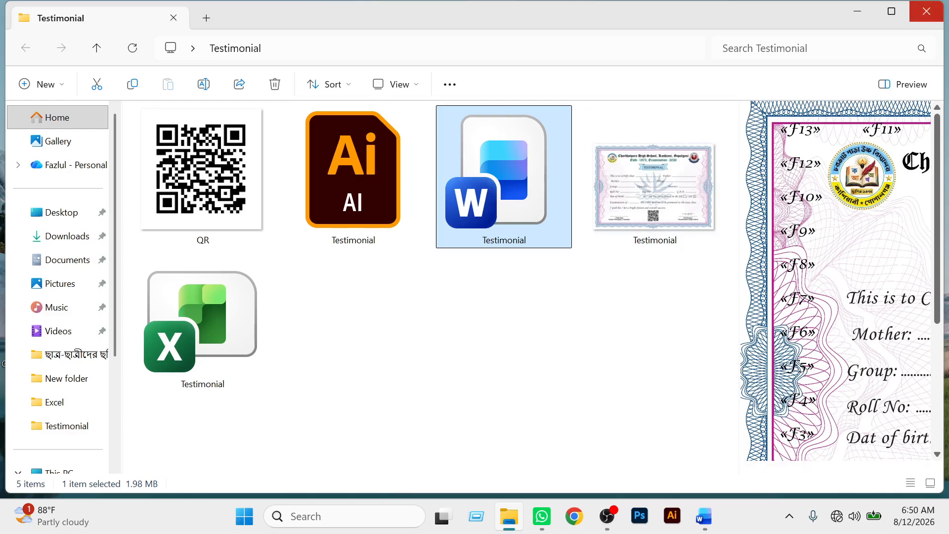
{"action": "left_click", "coordinate": [926, 11]}
{"action": "right_click", "coordinate": [723, 80]}
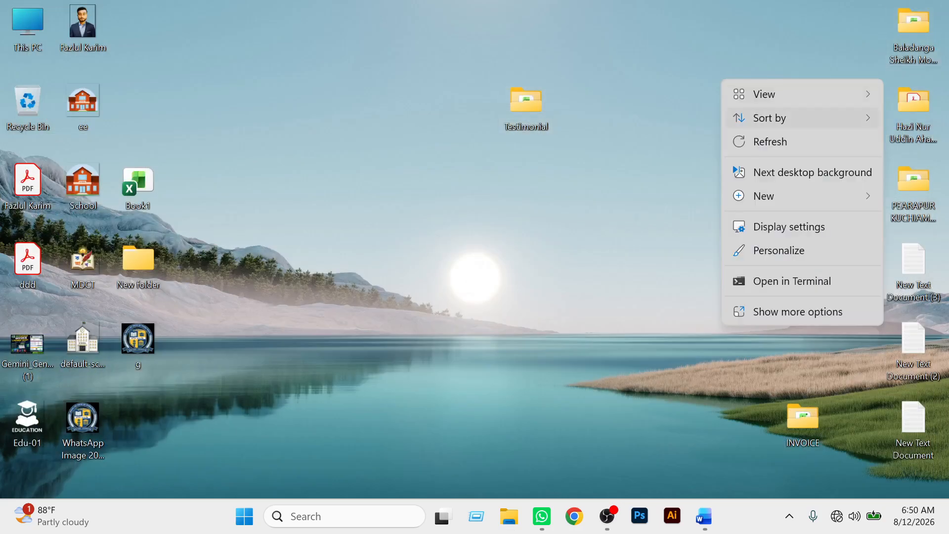
{"action": "right_click", "coordinate": [707, 74]}
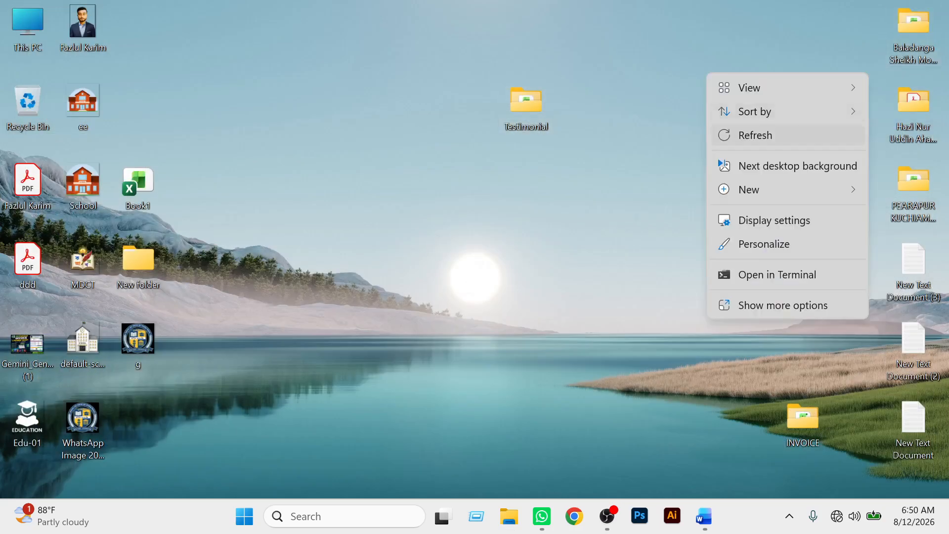
{"action": "left_click", "coordinate": [754, 136]}
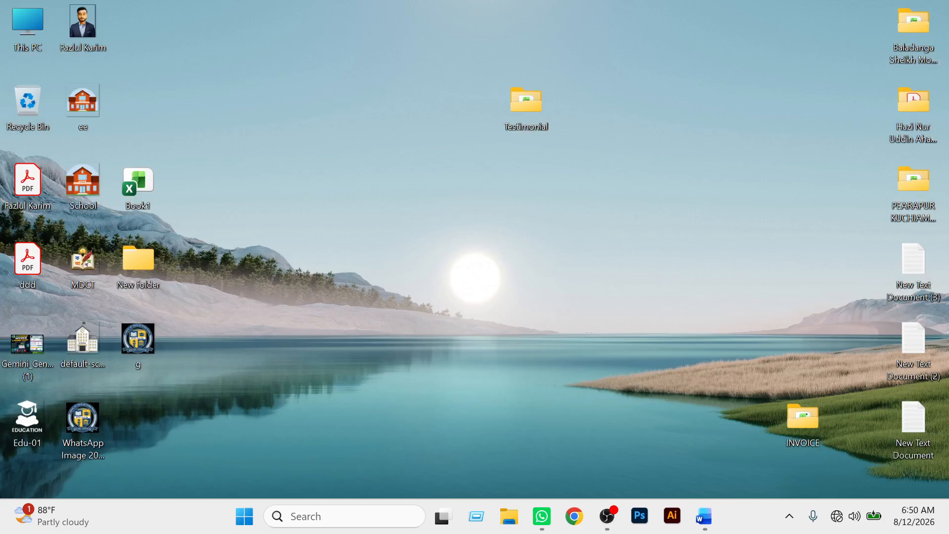
{"action": "right_click", "coordinate": [733, 59]}
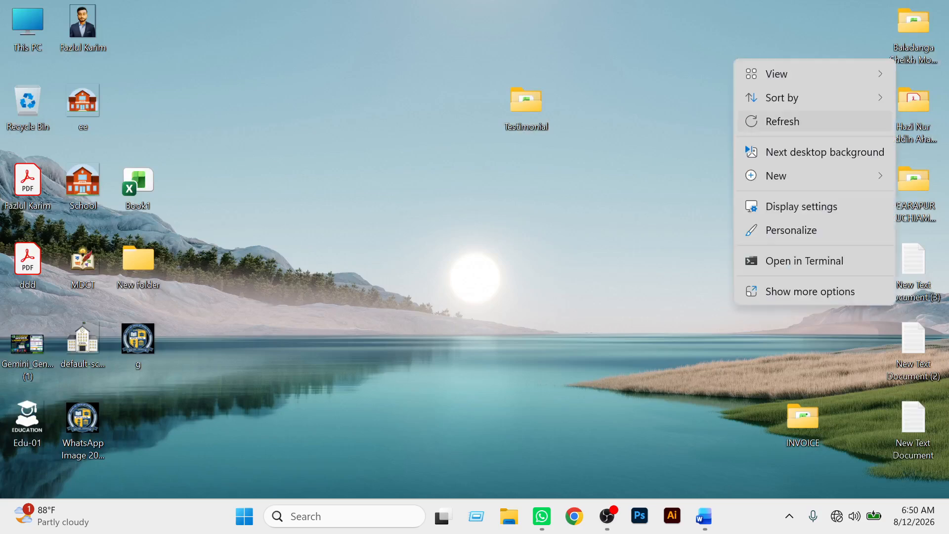
{"action": "left_click", "coordinate": [780, 121]}
{"action": "right_click", "coordinate": [714, 108]}
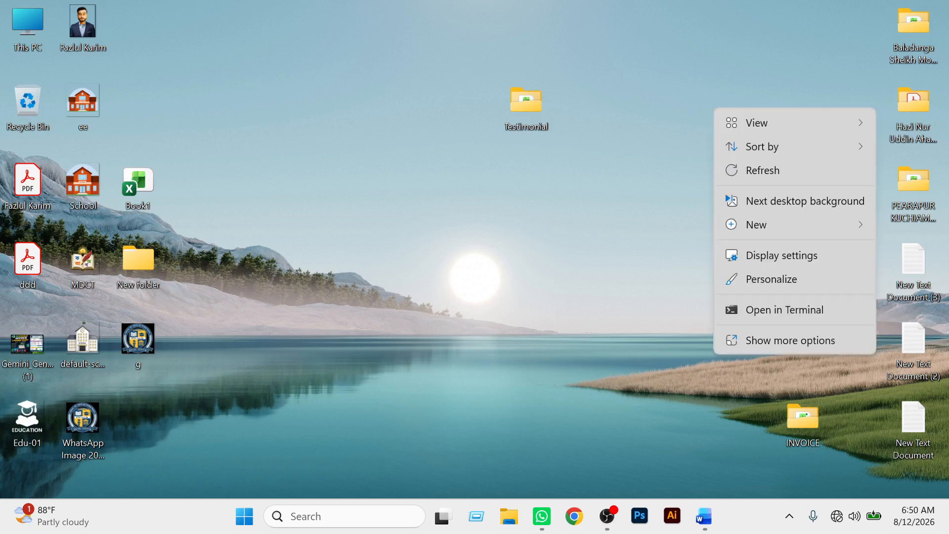
{"action": "left_click", "coordinate": [762, 170]}
{"action": "right_click", "coordinate": [728, 136]}
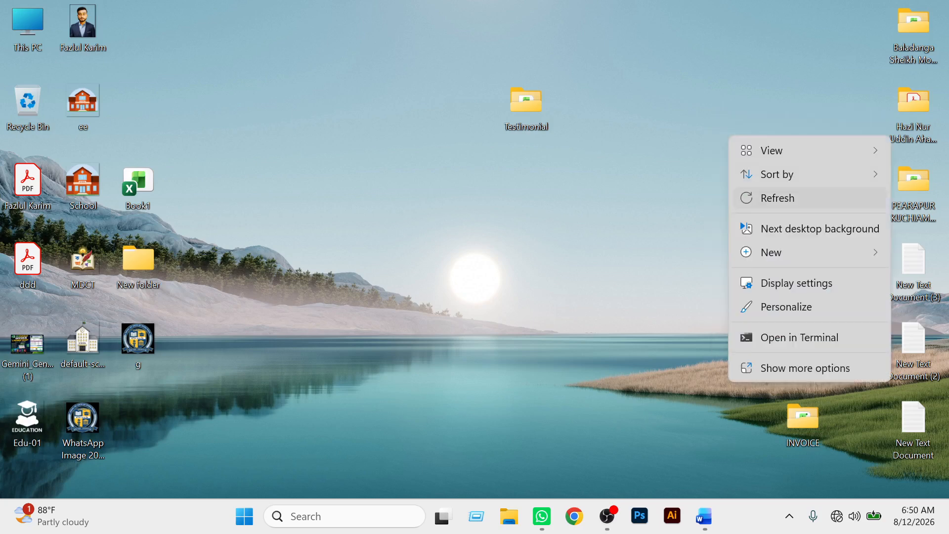
{"action": "left_click", "coordinate": [778, 198]}
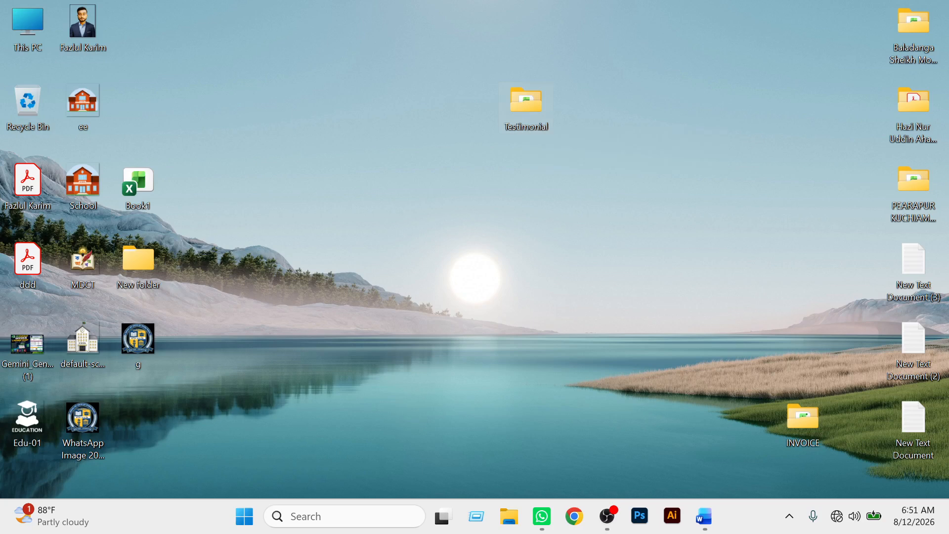
- Open the Testimonial folder from the desktop and open its Testimonial Excel workbook as read-only
{"action": "double_click", "coordinate": [525, 104]}
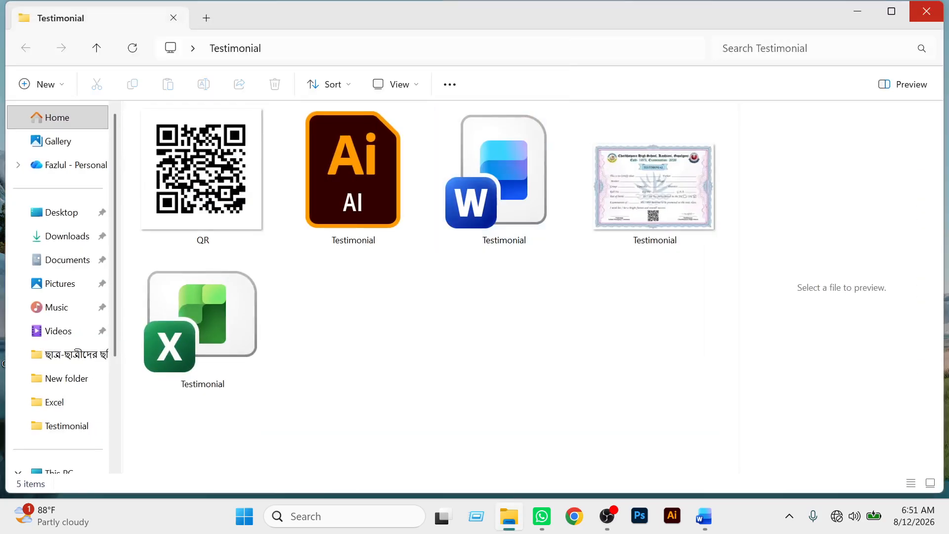
{"action": "left_click", "coordinate": [926, 11]}
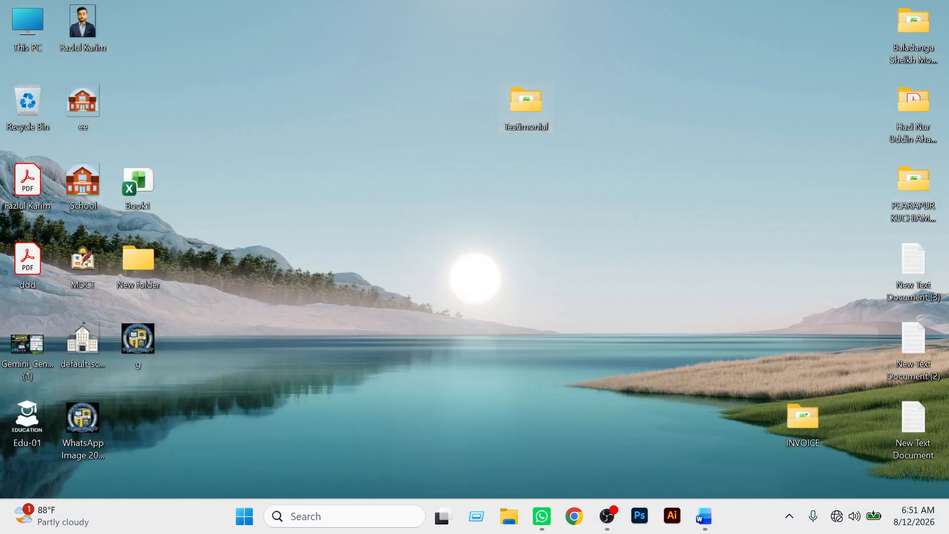
{"action": "double_click", "coordinate": [525, 104]}
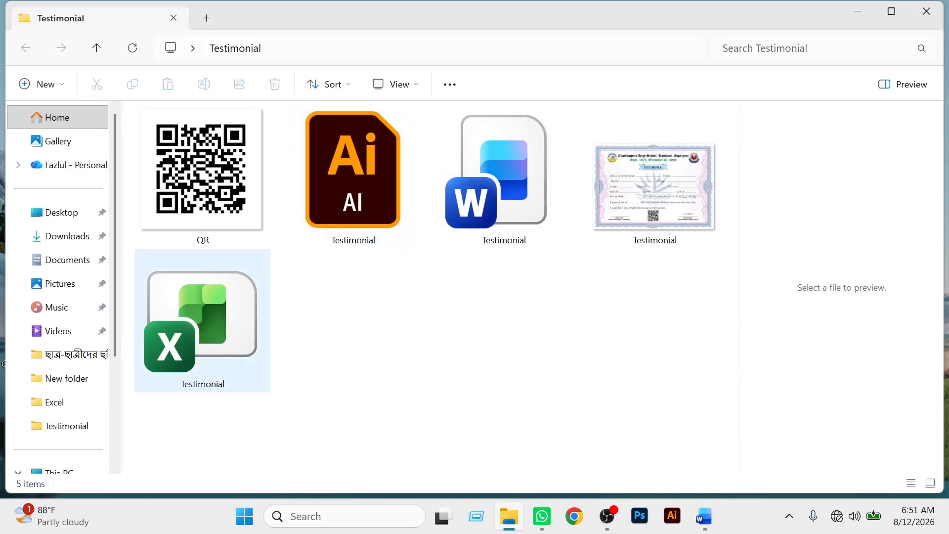
{"action": "left_click", "coordinate": [202, 321]}
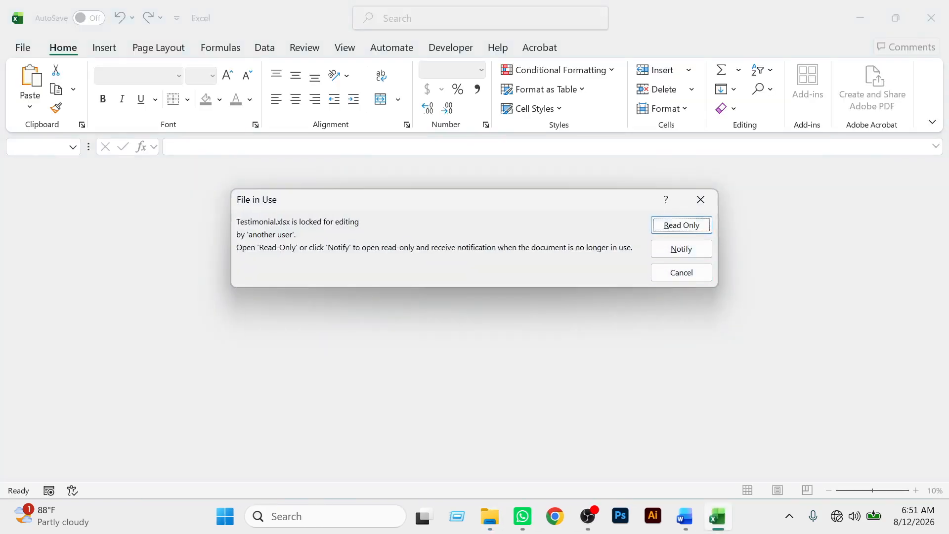
{"action": "key", "text": "Return"}
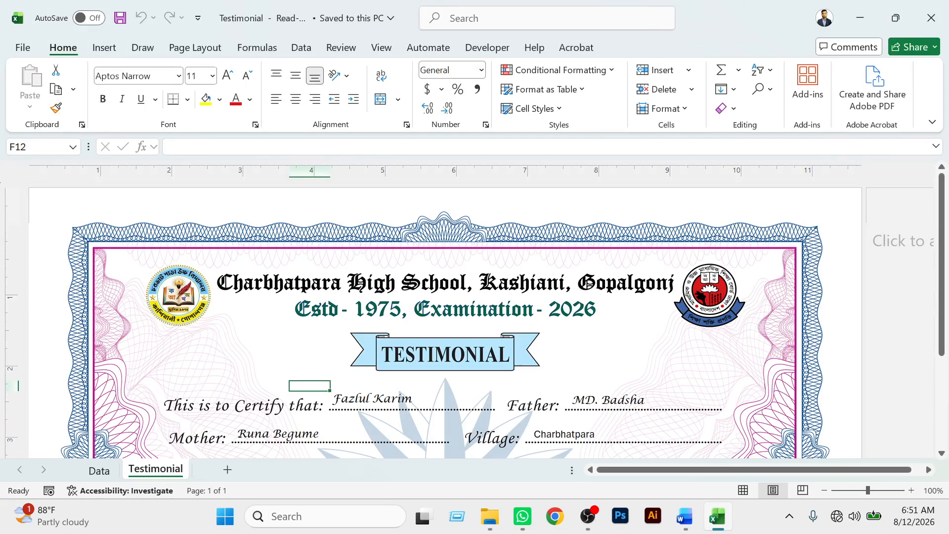
- Examine the record table on the Data sheet and the full certificate on the linked Testimonial sheet, keeping the workbook open
{"action": "left_click", "coordinate": [99, 470]}
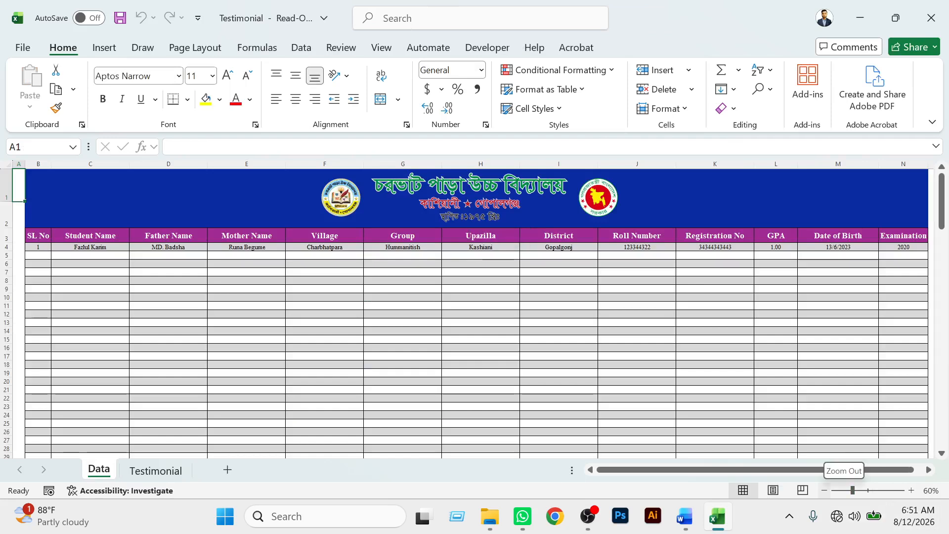
{"action": "scroll", "coordinate": [474, 311], "scroll_direction": "down", "scroll_amount": 1}
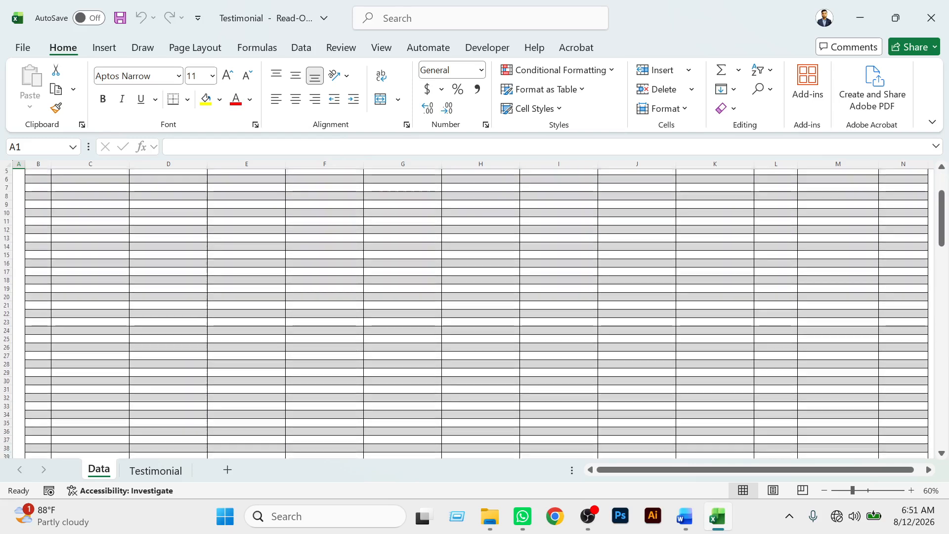
{"action": "scroll", "coordinate": [474, 311], "scroll_direction": "up", "scroll_amount": 1}
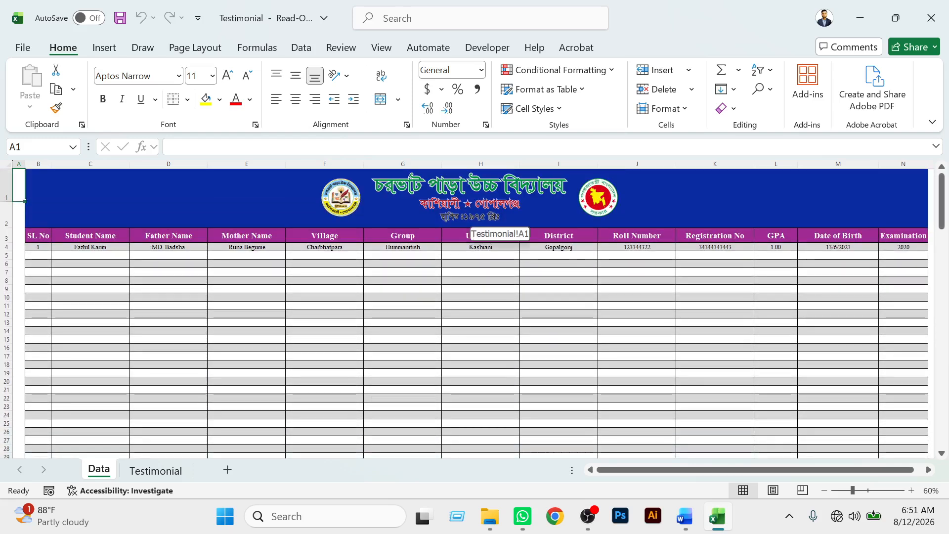
{"action": "left_click", "coordinate": [478, 236]}
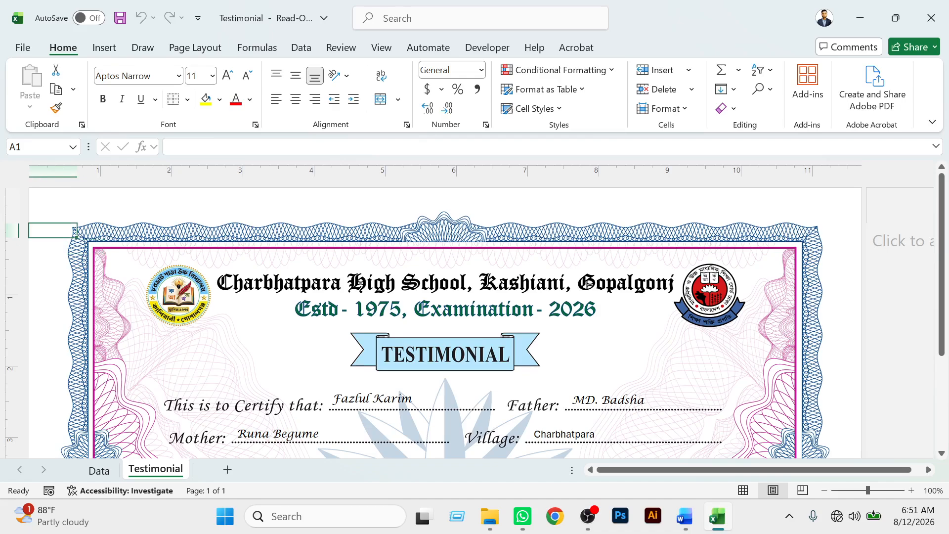
{"action": "scroll", "coordinate": [474, 322], "scroll_direction": "down", "scroll_amount": 5}
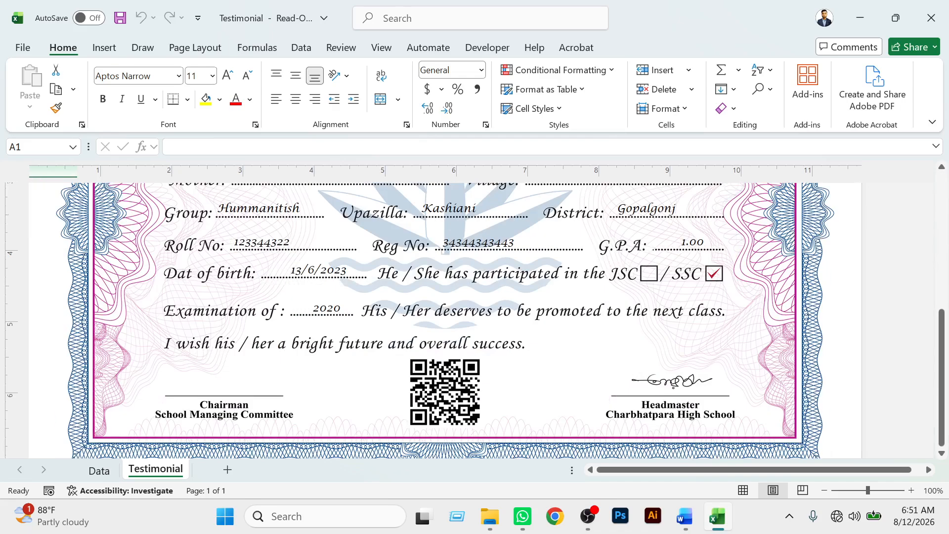
{"action": "scroll", "coordinate": [474, 321], "scroll_direction": "up", "scroll_amount": 5}
{"action": "left_click", "coordinate": [930, 18]}
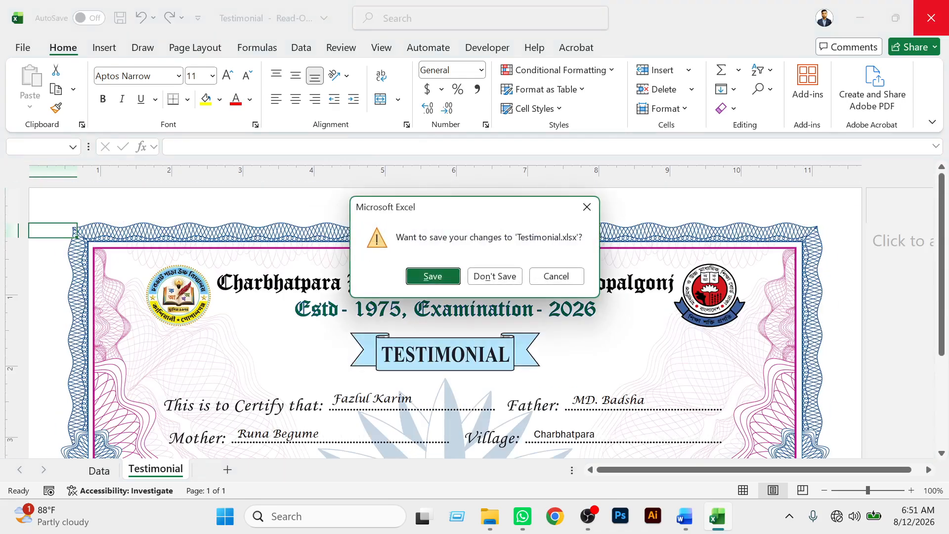
{"action": "left_click", "coordinate": [587, 207]}
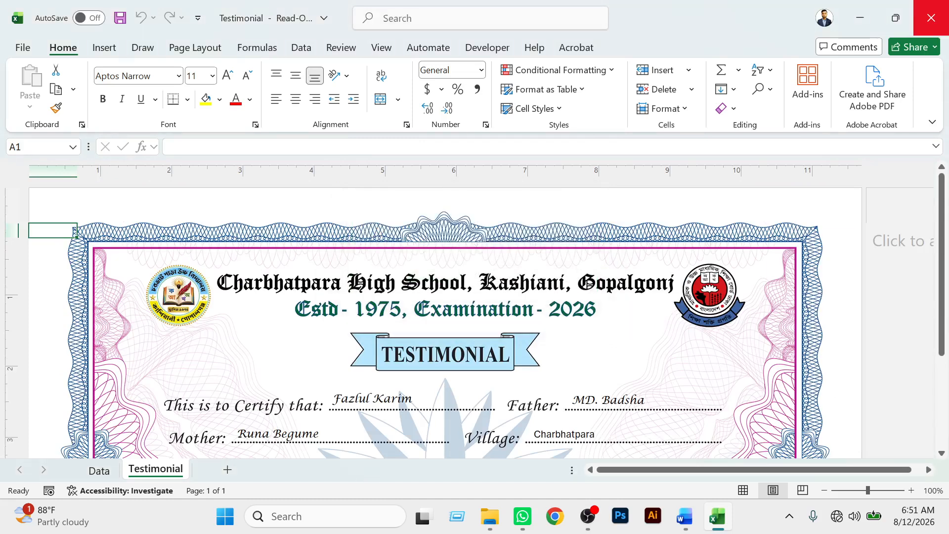
- Leave the workbook minimized on its Data sheet and close the Testimonial folder window
{"action": "left_click", "coordinate": [99, 470]}
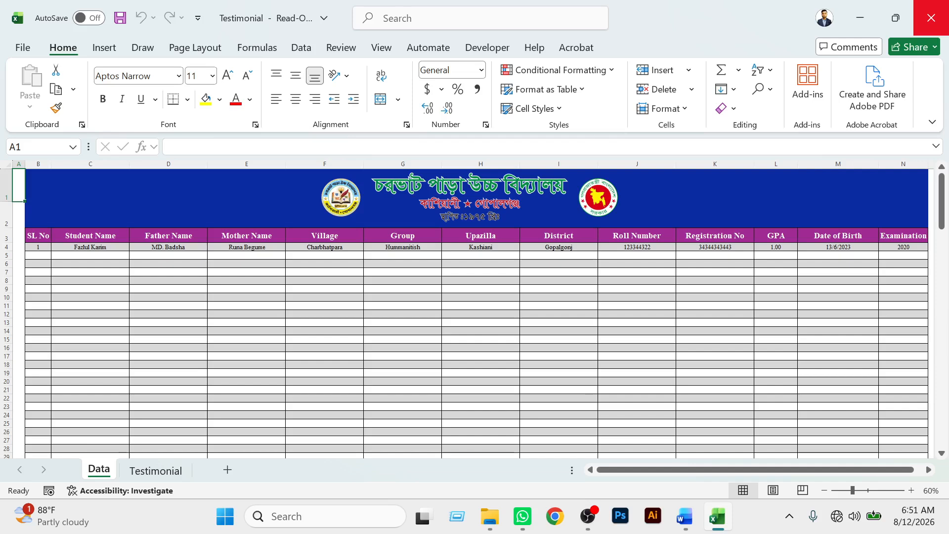
{"action": "left_click", "coordinate": [859, 18]}
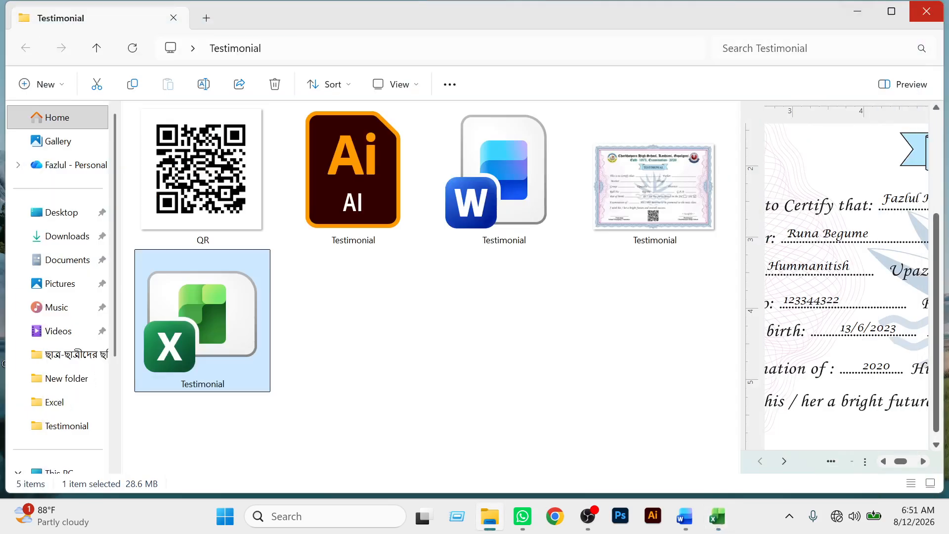
{"action": "left_click", "coordinate": [926, 11]}
{"action": "right_click", "coordinate": [683, 119]}
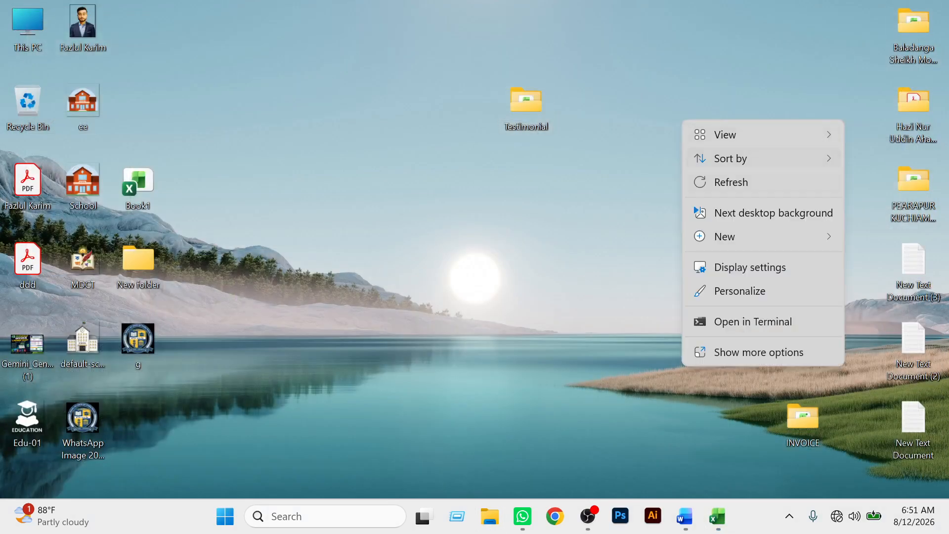
{"action": "left_click", "coordinate": [730, 182]}
{"action": "right_click", "coordinate": [698, 117]}
{"action": "left_click", "coordinate": [731, 178]}
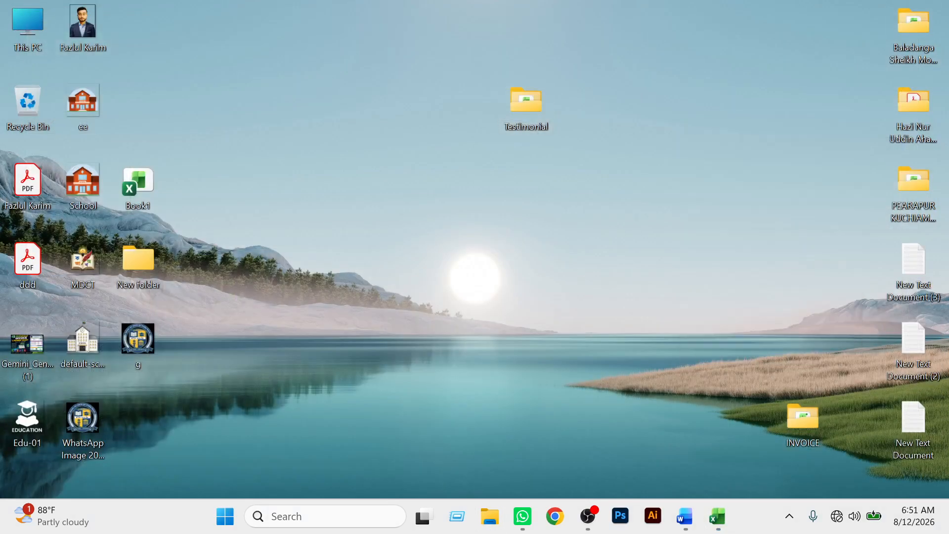